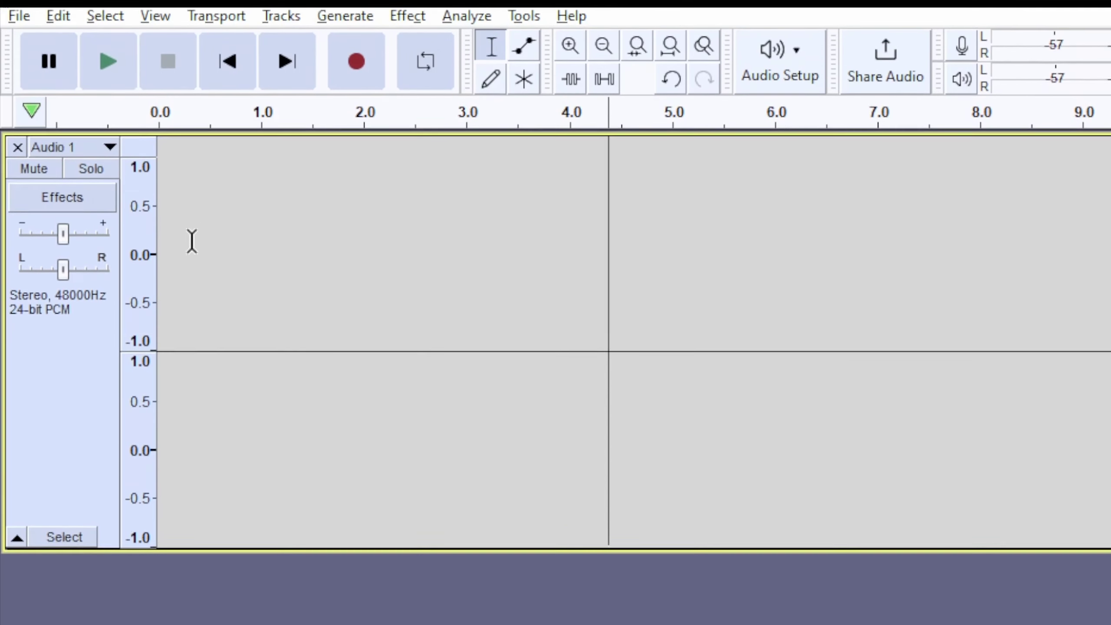
Record a spoken clip of about 24 seconds from the very start of the Audio 1 track.
left_click(179, 227)
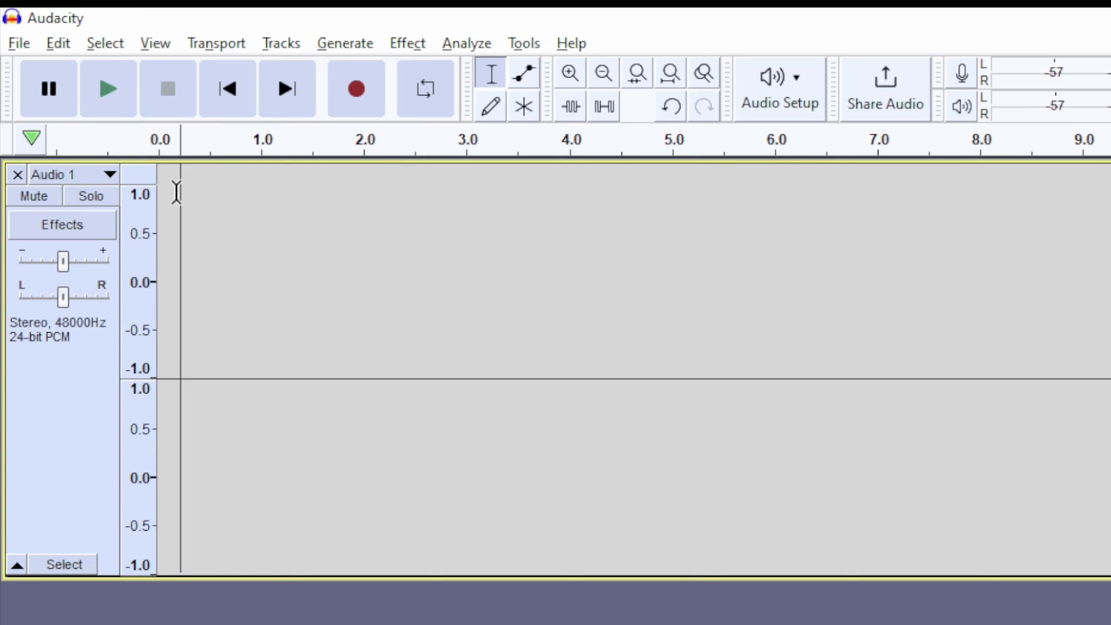
left_click_drag(164, 193, 145, 206)
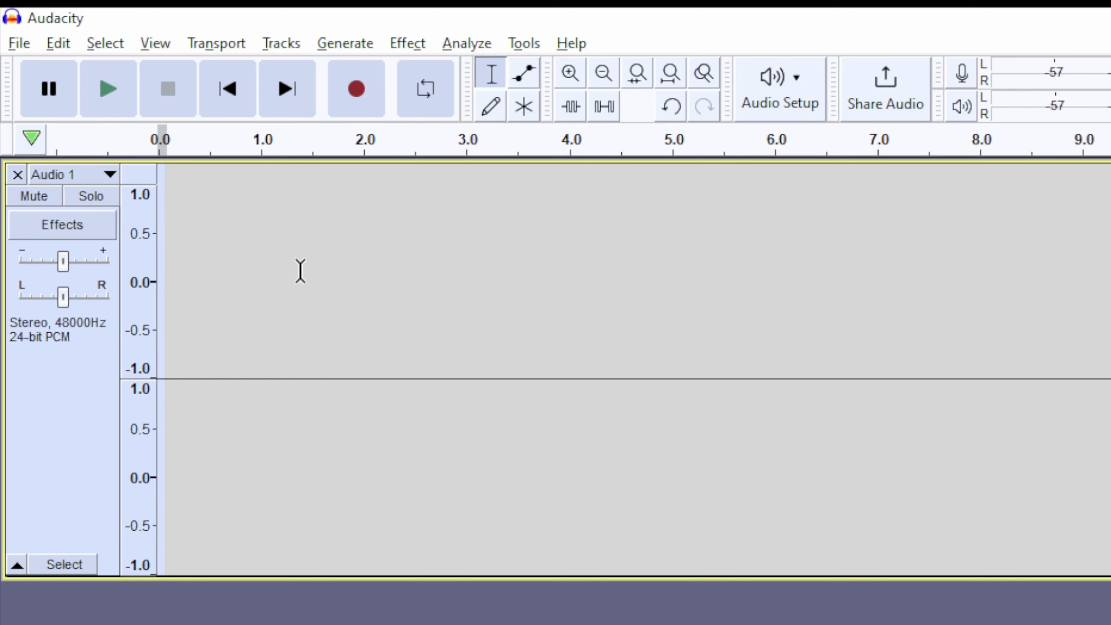
left_click(355, 94)
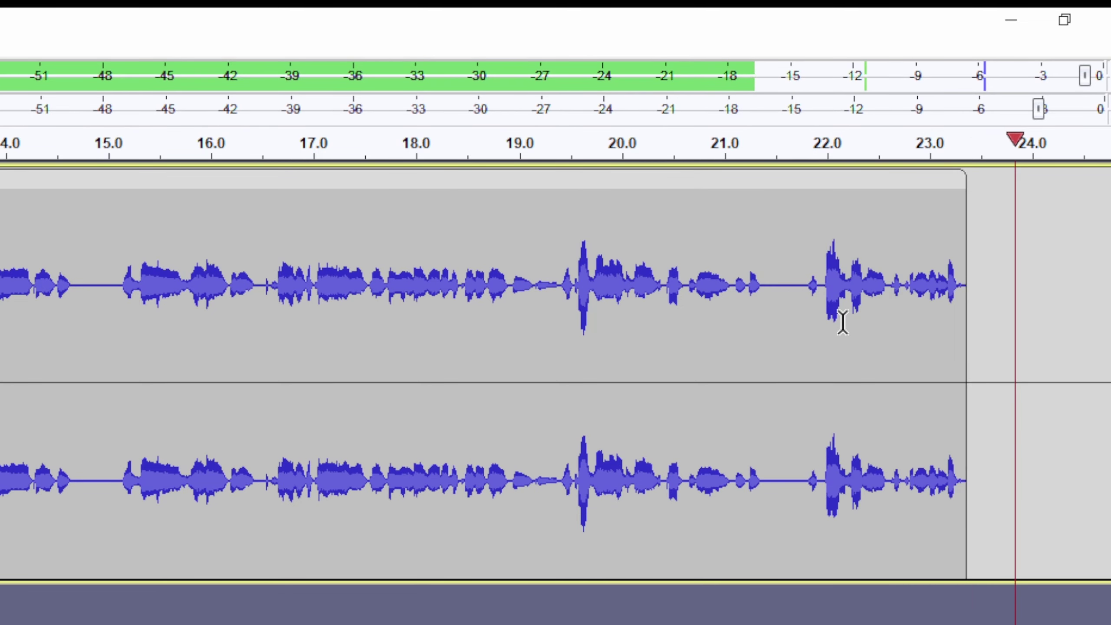
key("space")
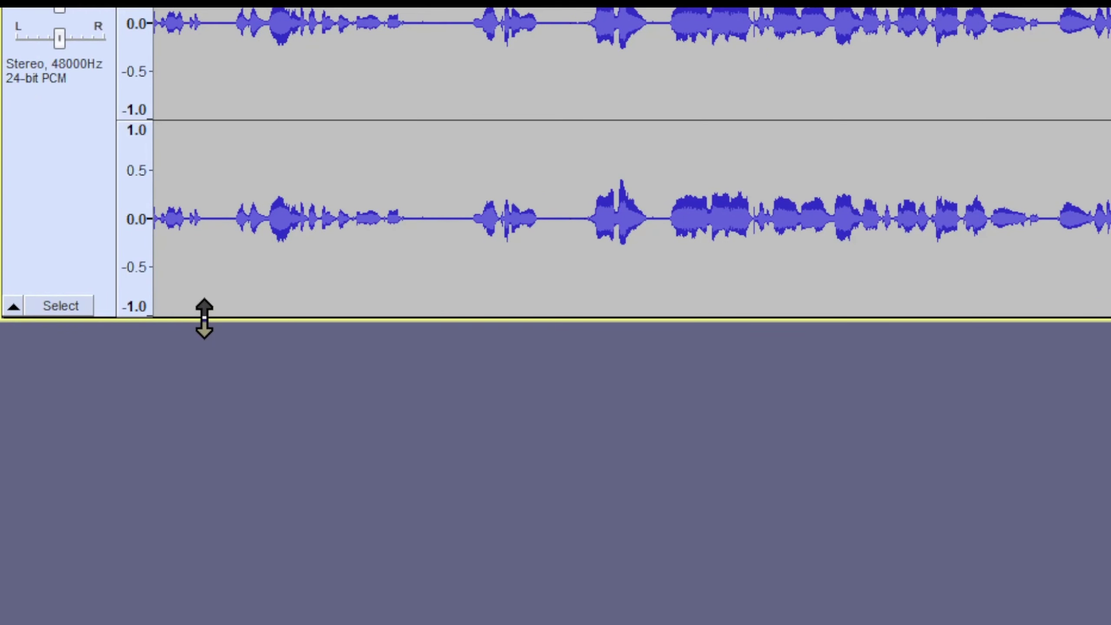
Increase the Audio 1 track's height and scale the timeline so that roughly its first nine seconds are in view.
left_click_drag(204, 318, 201, 479)
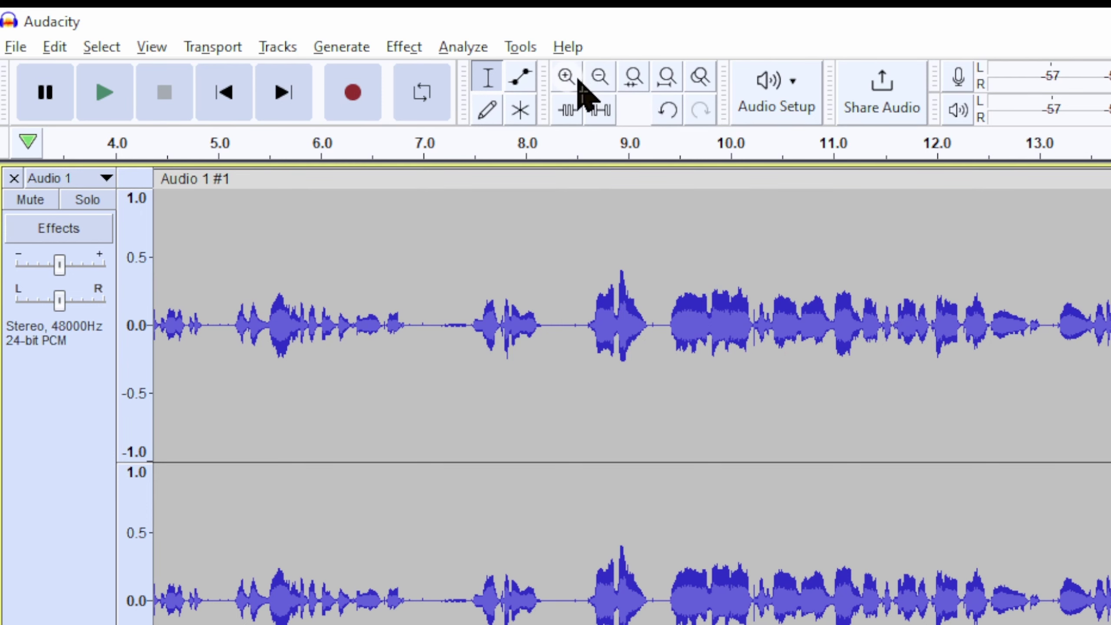
left_click(599, 77)
left_click(599, 77)
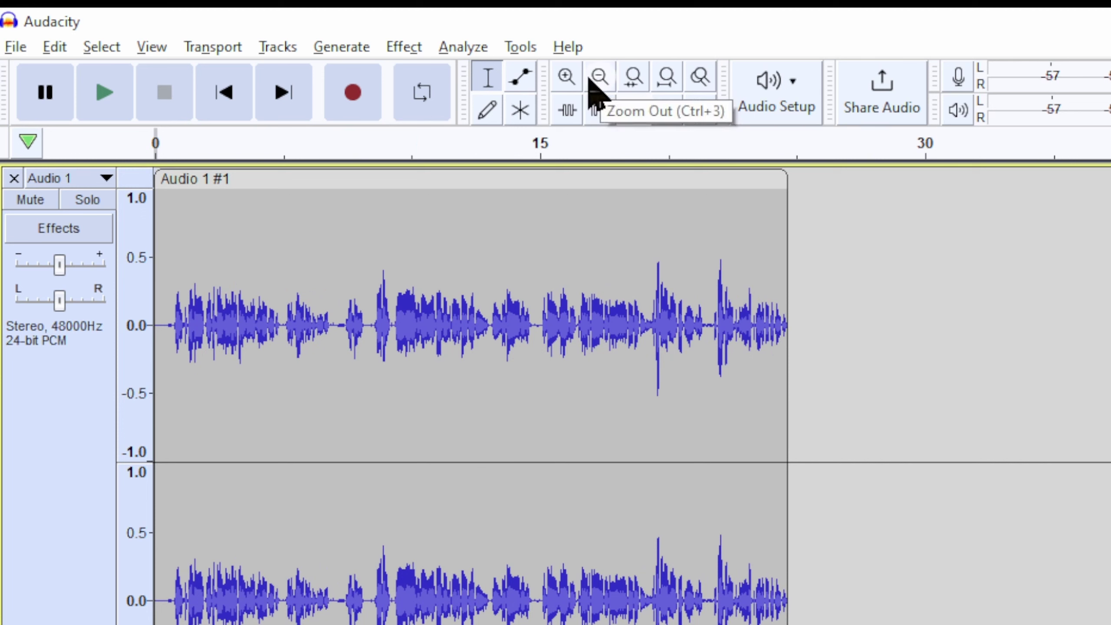
left_click(567, 77)
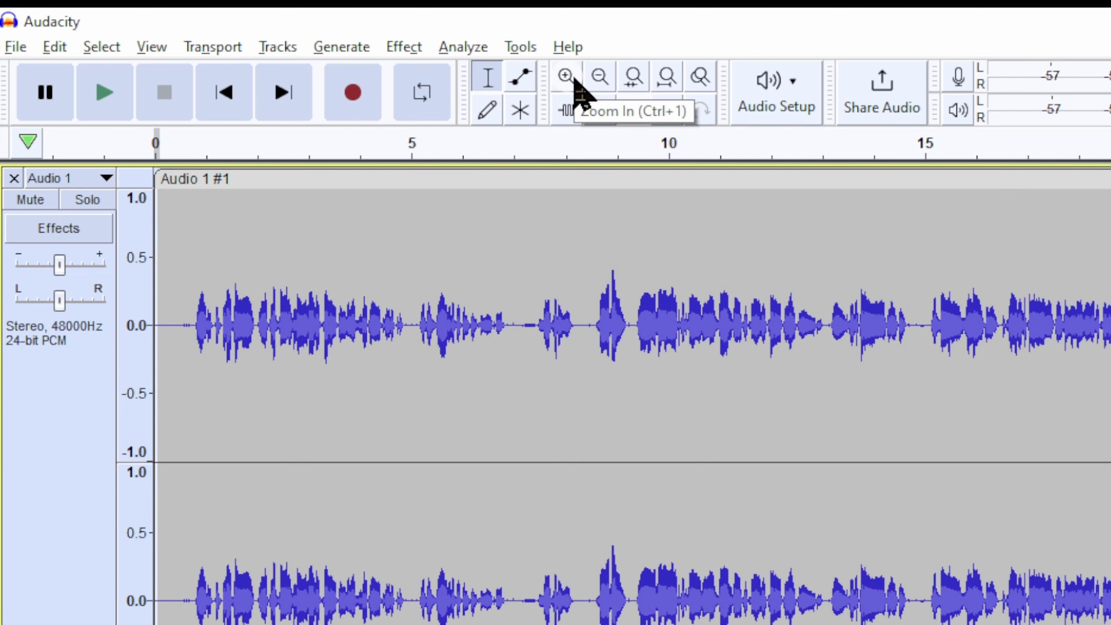
left_click(567, 77)
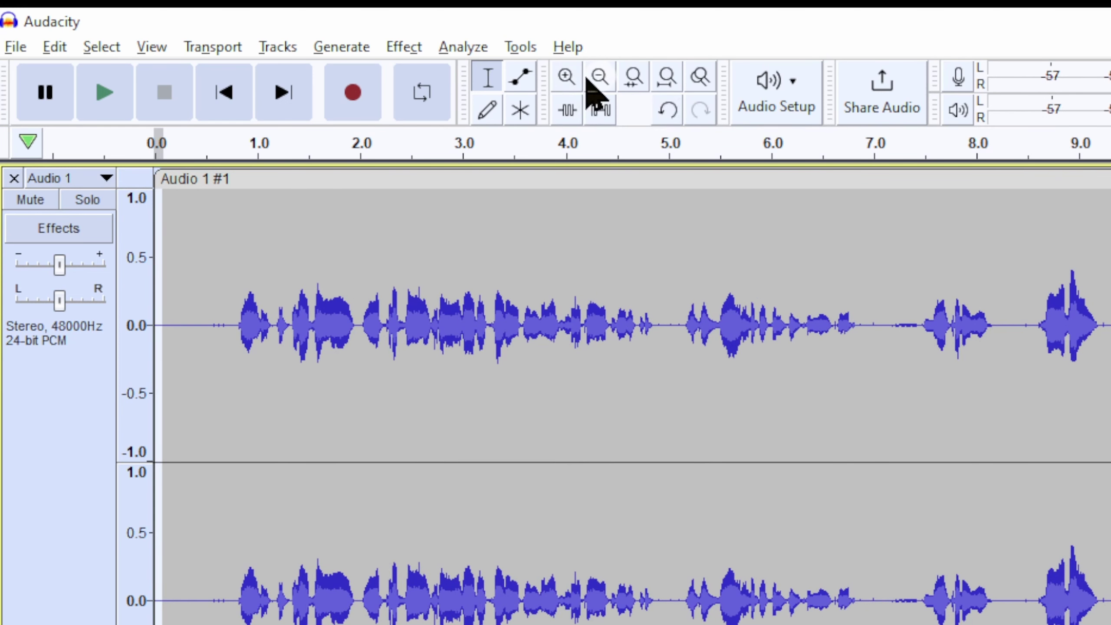
left_click(600, 77)
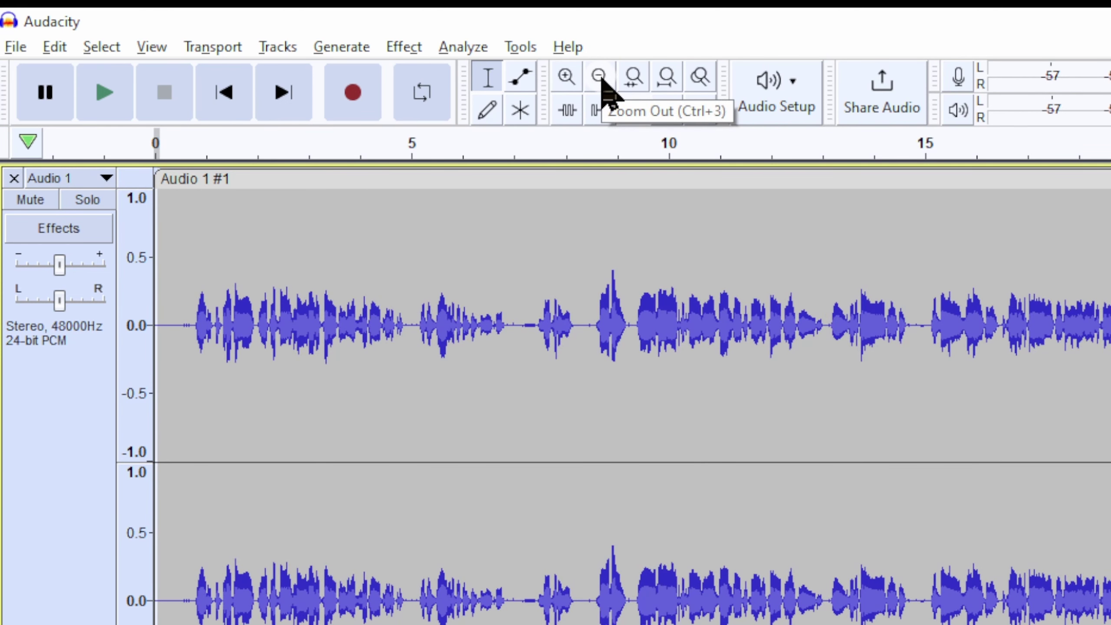
left_click(566, 78)
Mark the silent gap from about 7.0 to 7.4 s, then the quiet lead-in from about 0.1 to 0.8 s.
left_click_drag(876, 339, 916, 339)
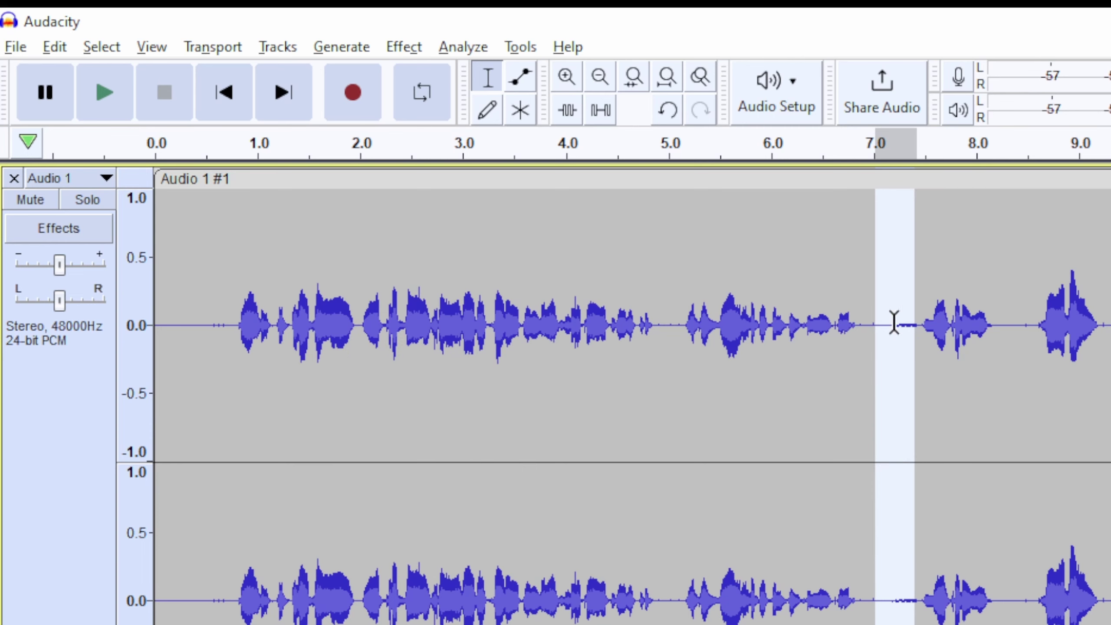
left_click(865, 326)
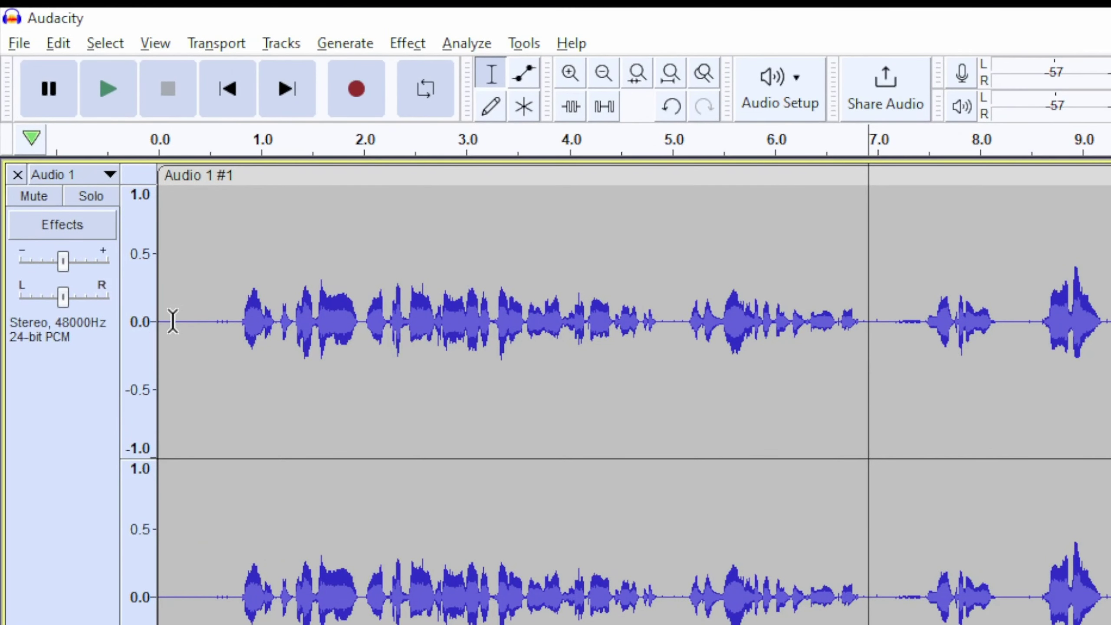
left_click_drag(169, 326, 242, 350)
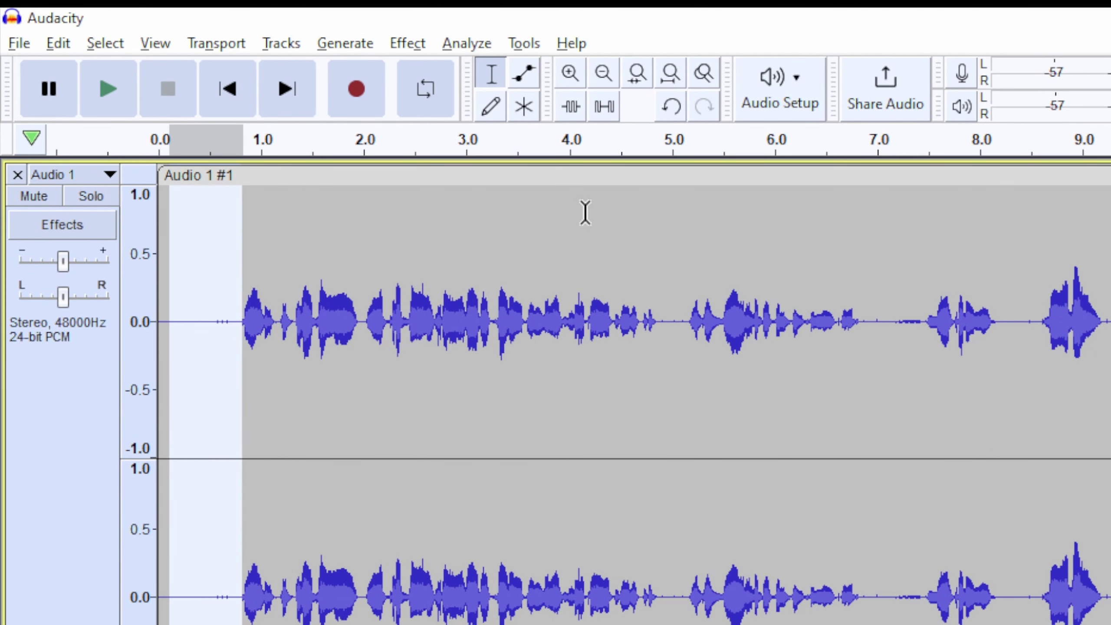
Select the faint noise before the first word, from about 0.31 to 0.75 s, and play it back.
left_click(572, 74)
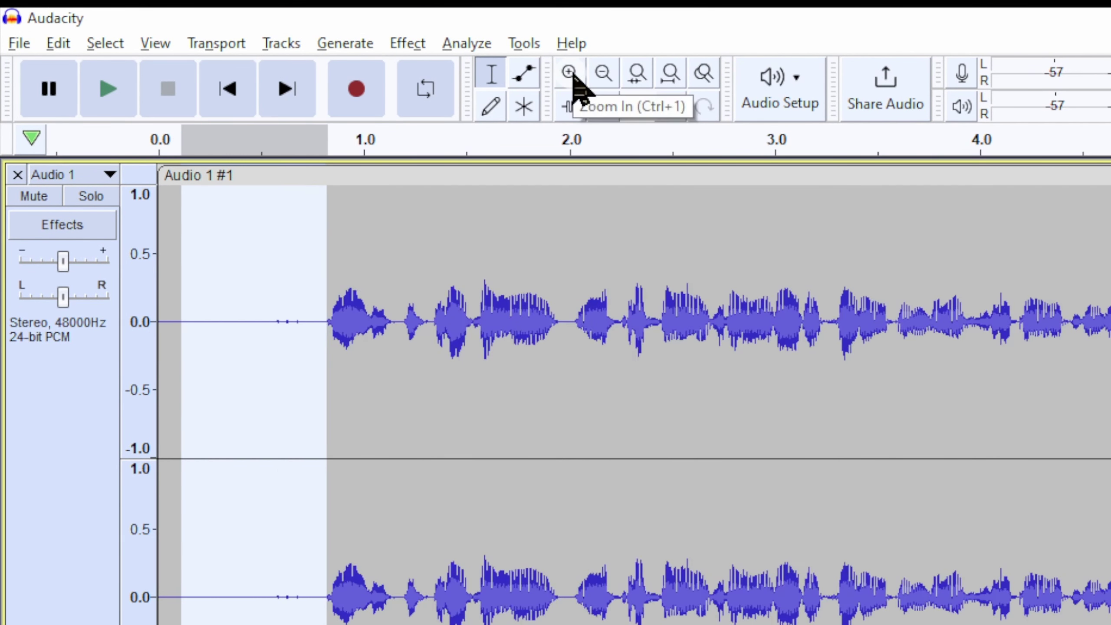
left_click(572, 74)
left_click(572, 75)
left_click_drag(432, 315, 763, 329)
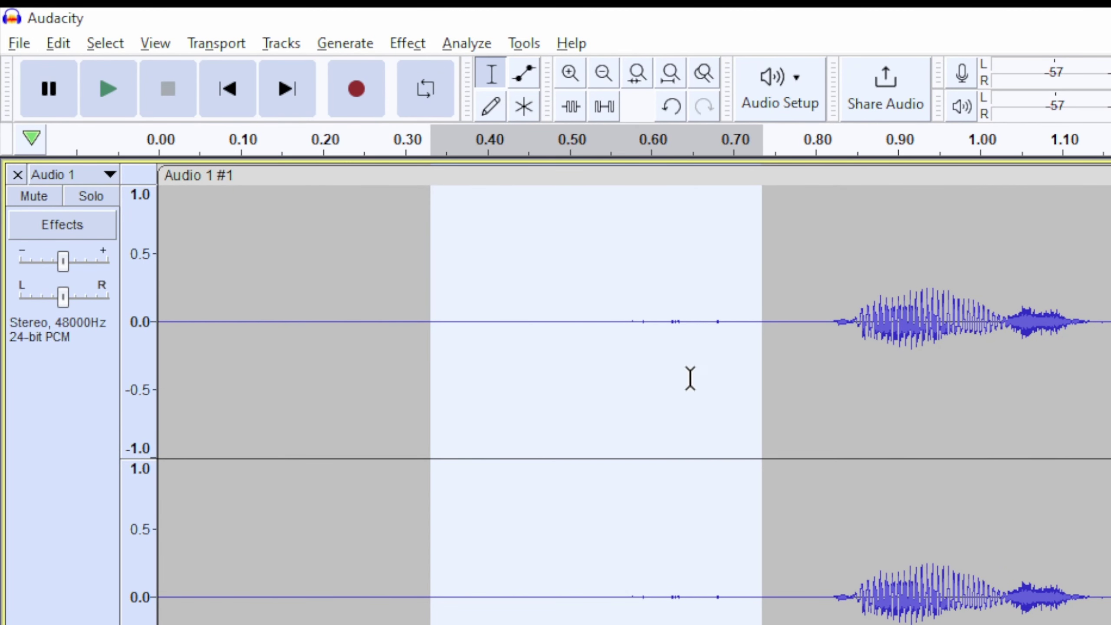
left_click_drag(603, 320, 737, 335)
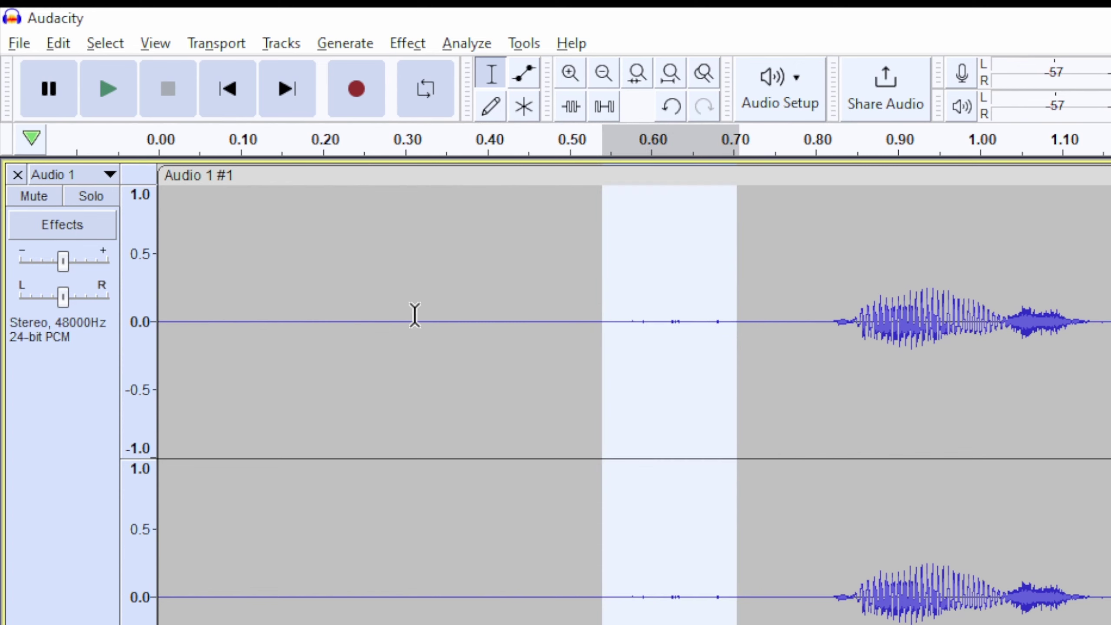
left_click_drag(413, 315, 772, 353)
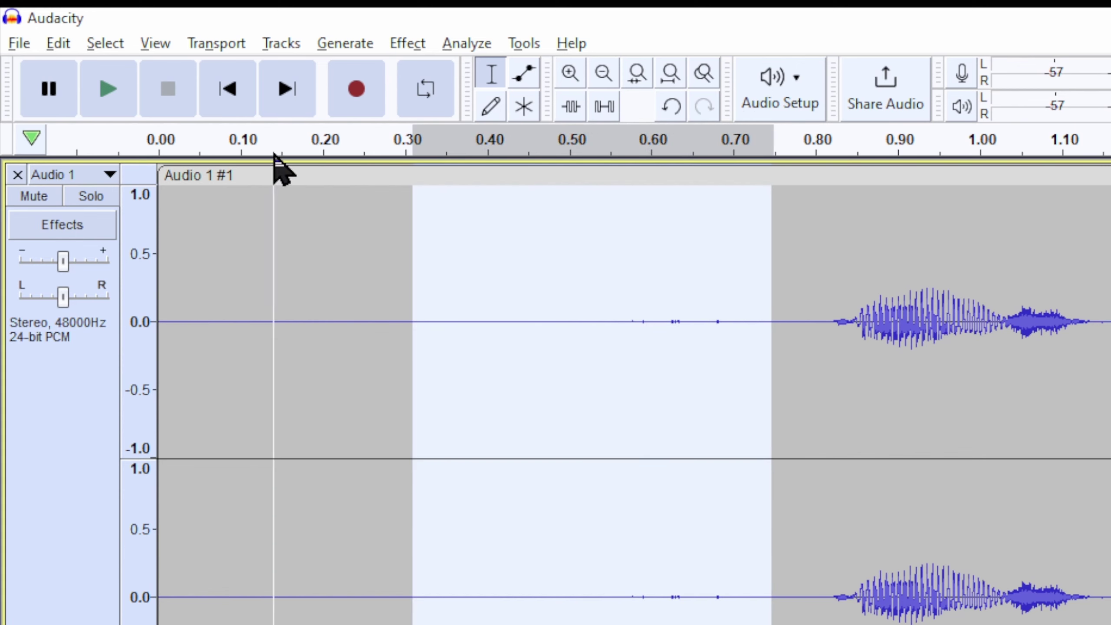
left_click(116, 103)
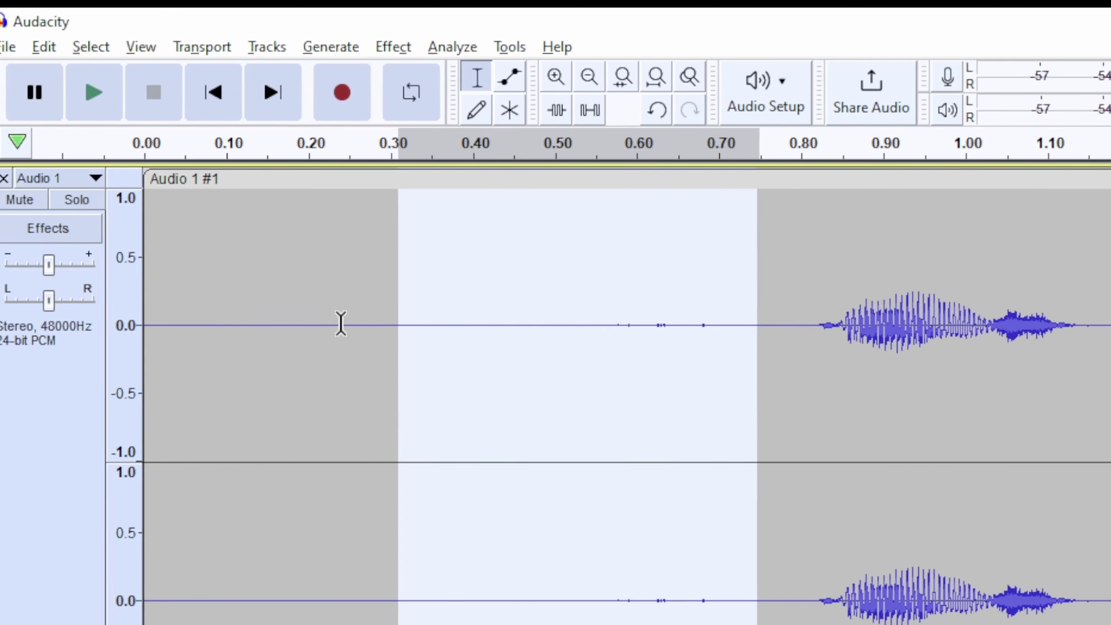
Select the opening speech, starting just before the first word at about 0.66 s and continuing past 4 s.
left_click_drag(0, 323, 1110, 399)
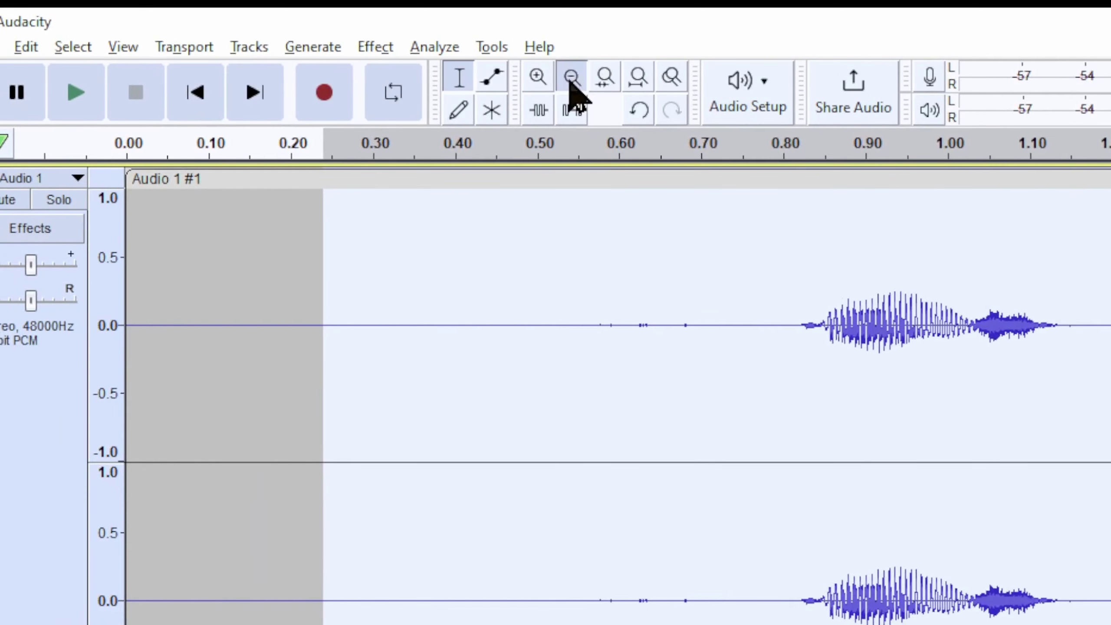
left_click(571, 78)
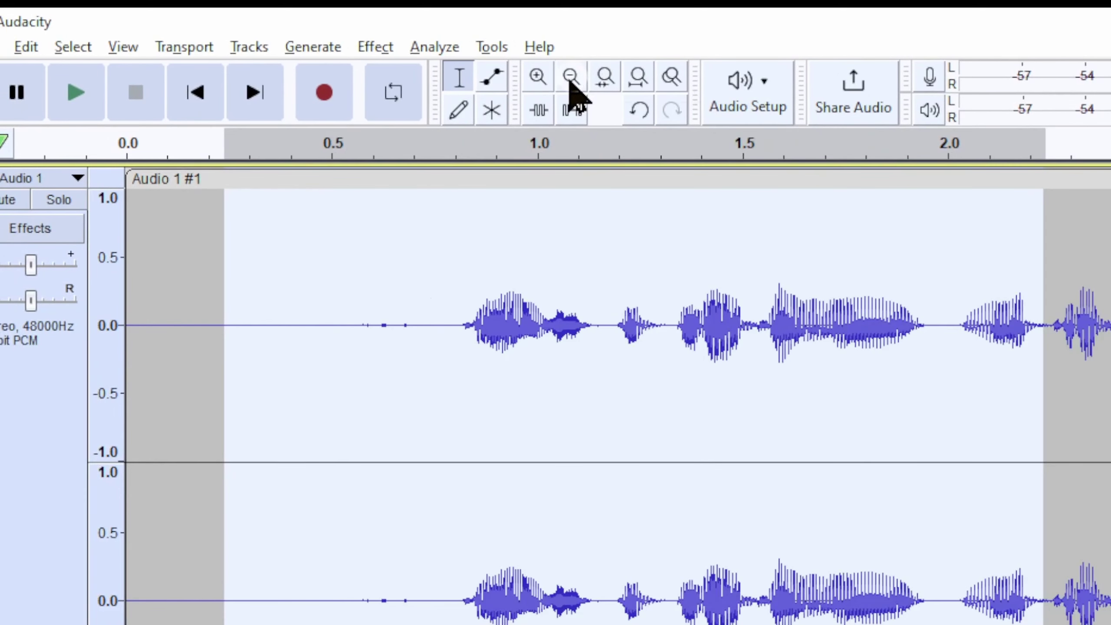
left_click(571, 78)
left_click_drag(259, 313, 1066, 350)
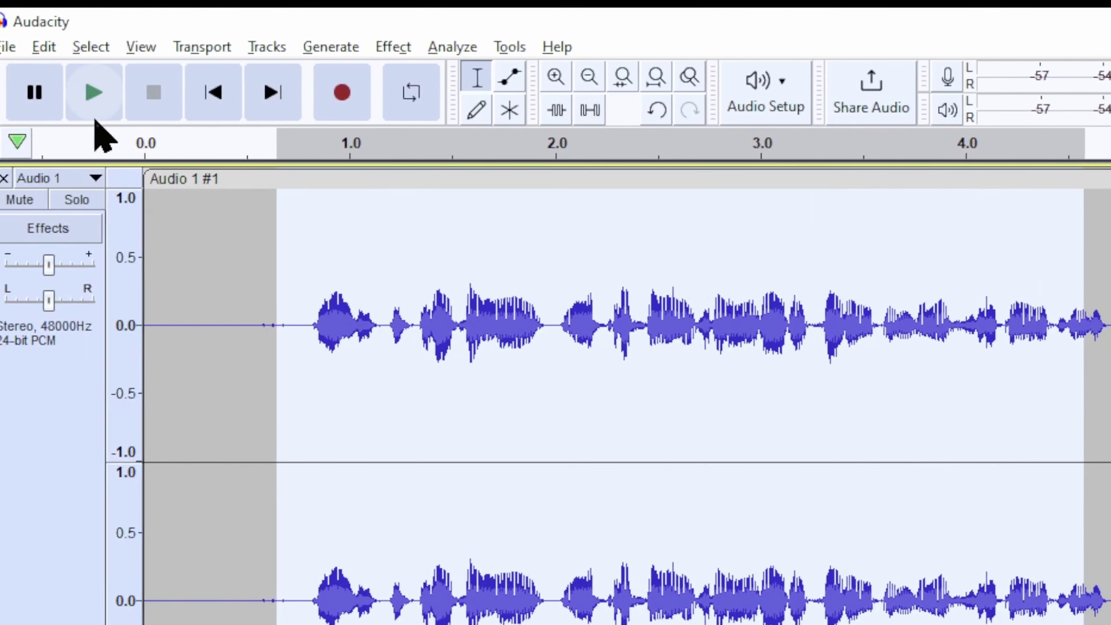
left_click(0, 61)
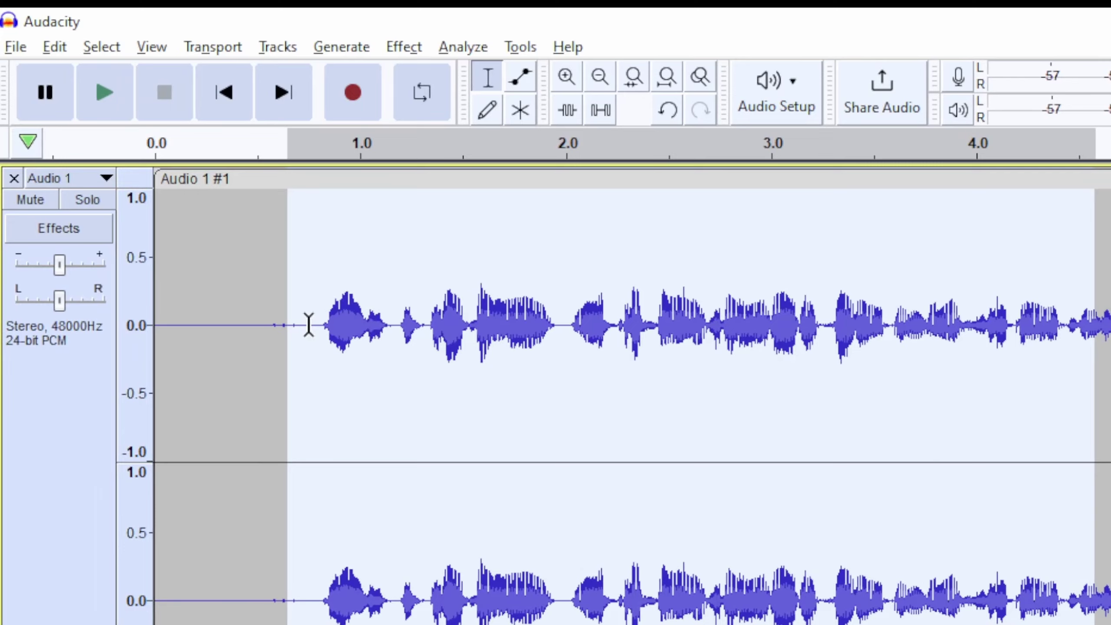
left_click_drag(84, 325, 927, 342)
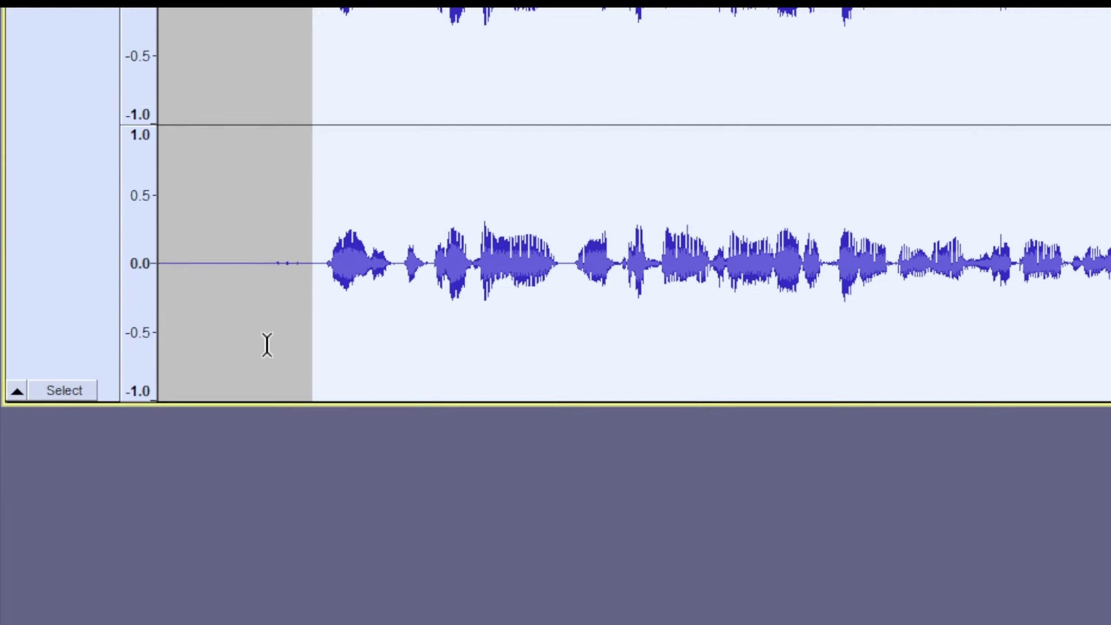
left_click(267, 347)
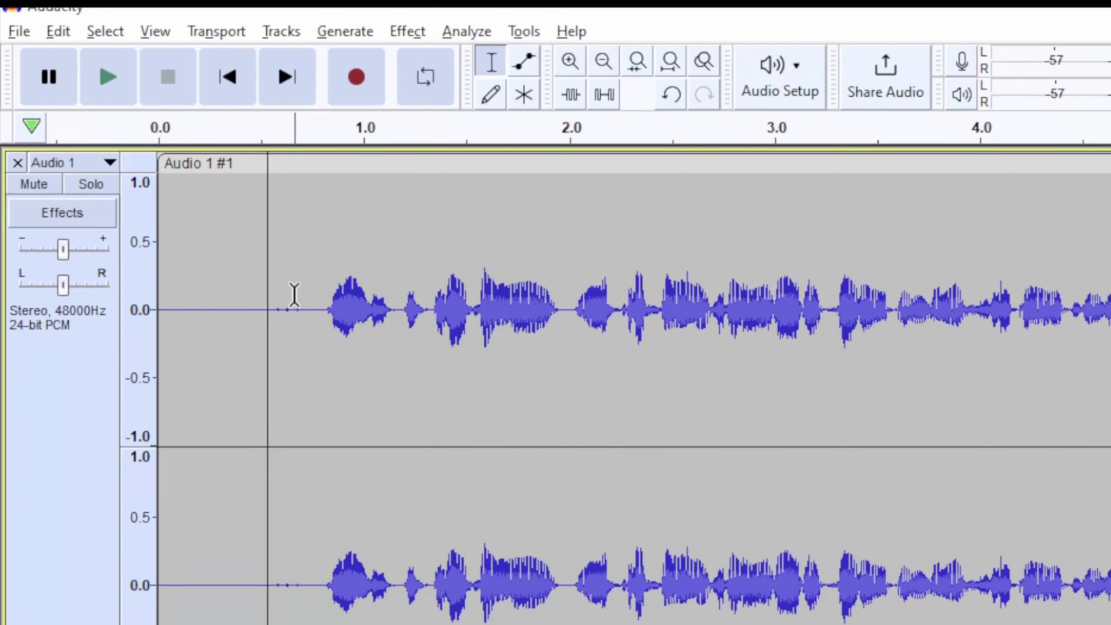
left_click_drag(304, 310, 876, 342)
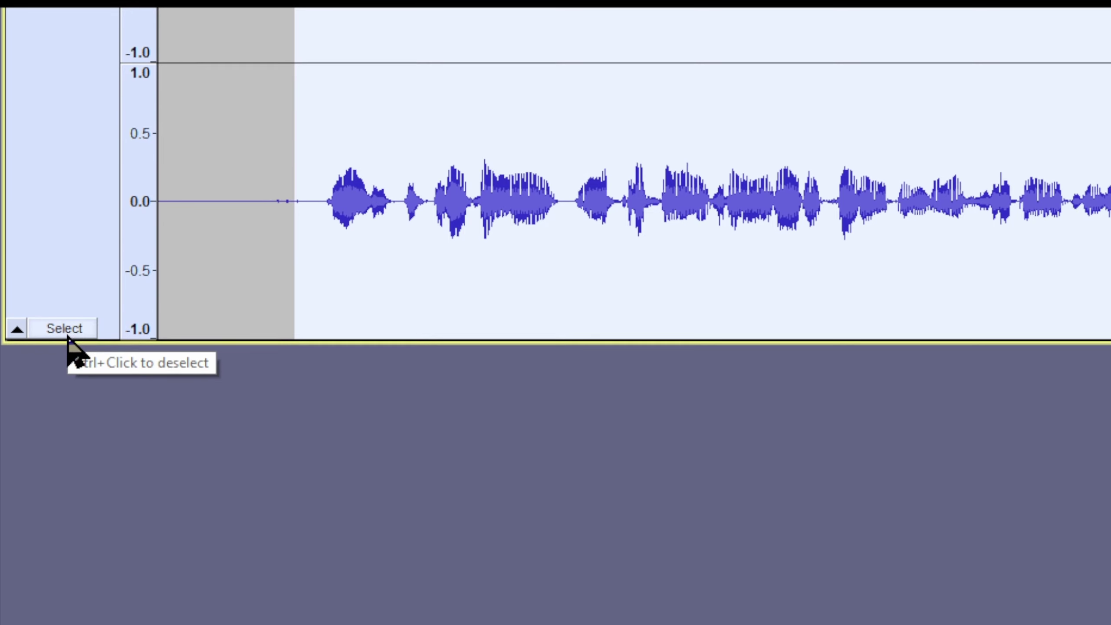
Select the whole recorded clip and look over the available effects.
left_click(73, 333)
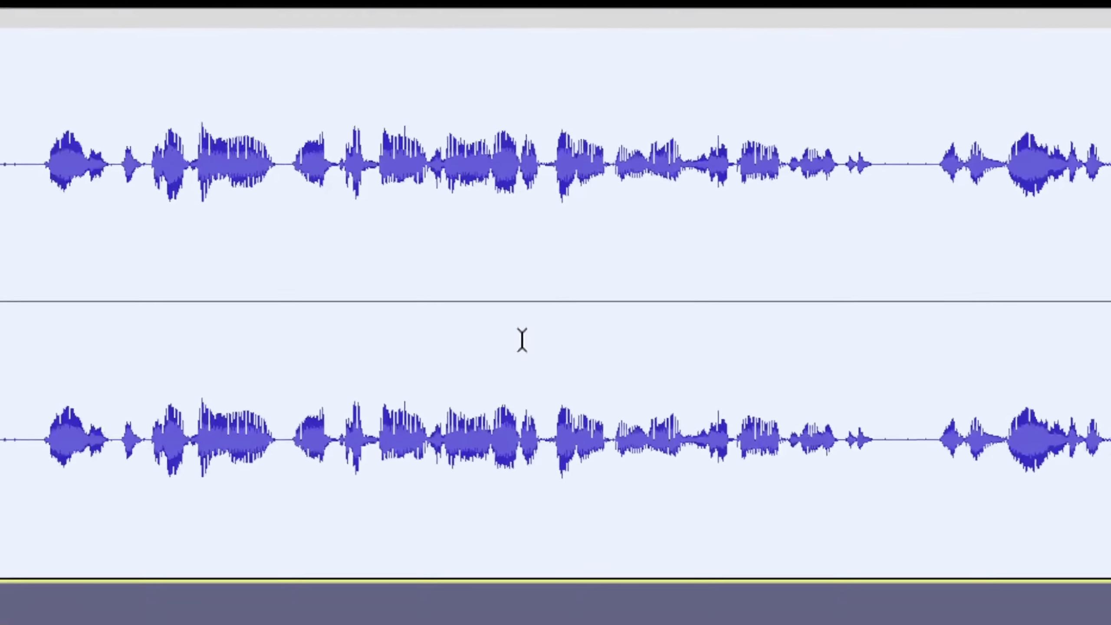
left_click(522, 340)
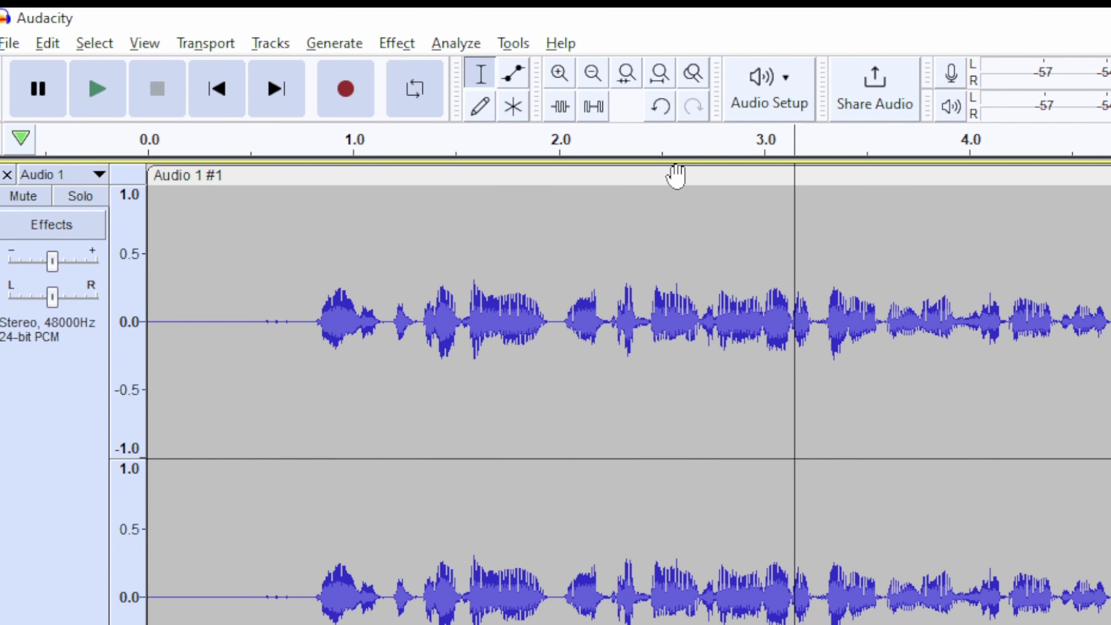
left_click(676, 175)
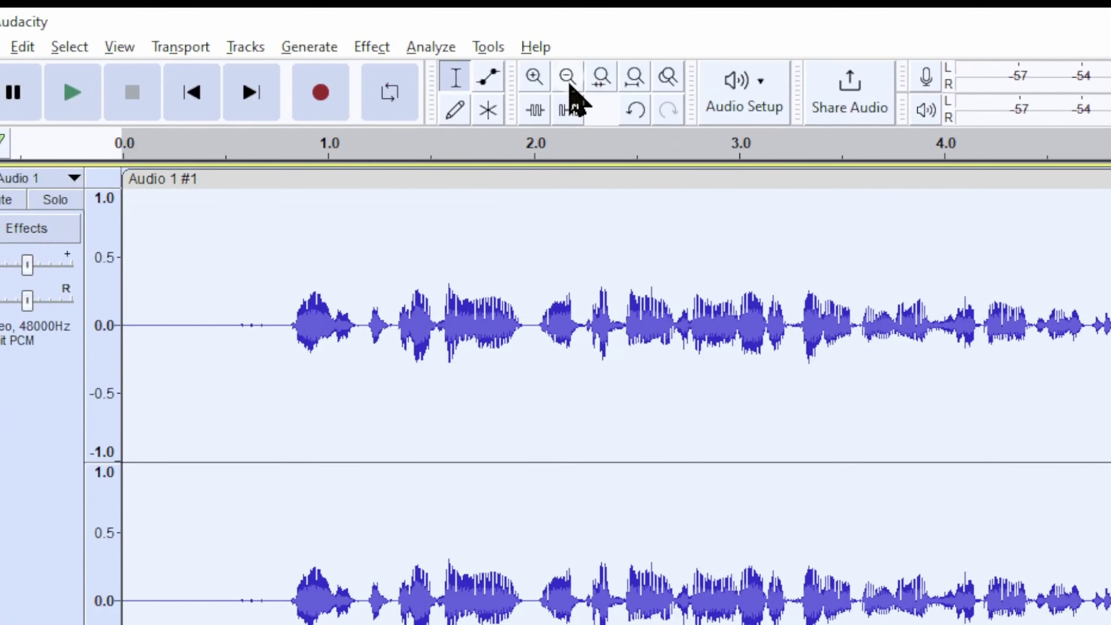
left_click(568, 83)
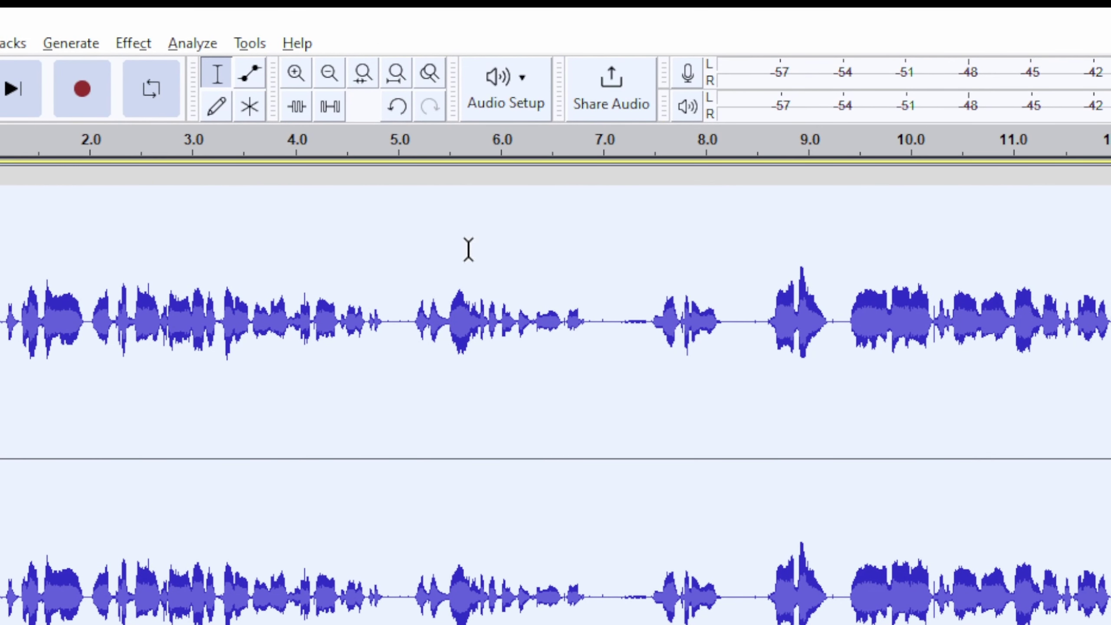
left_click(139, 43)
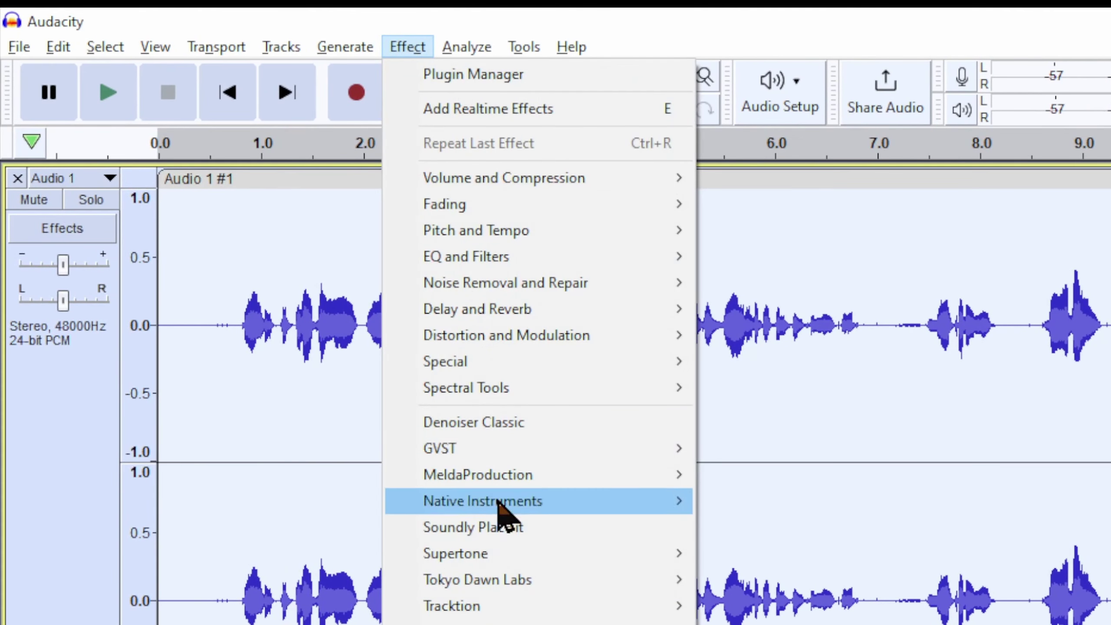
left_click(832, 252)
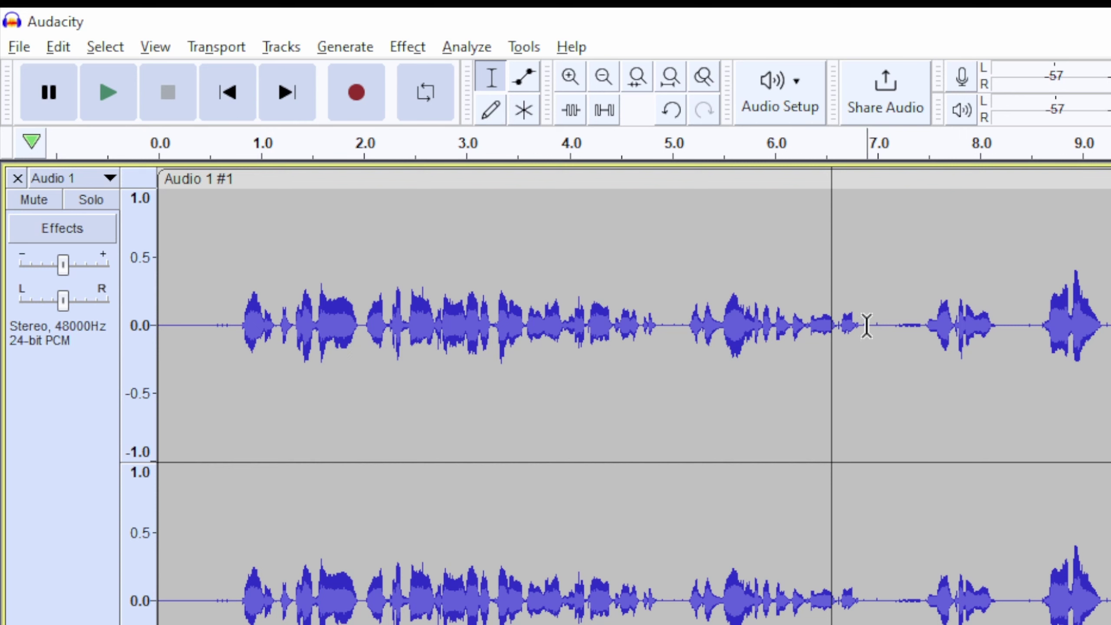
Select the pause in the speech from about 6.9 to 7.4 s and play it back.
left_click_drag(867, 326, 921, 348)
key("space")
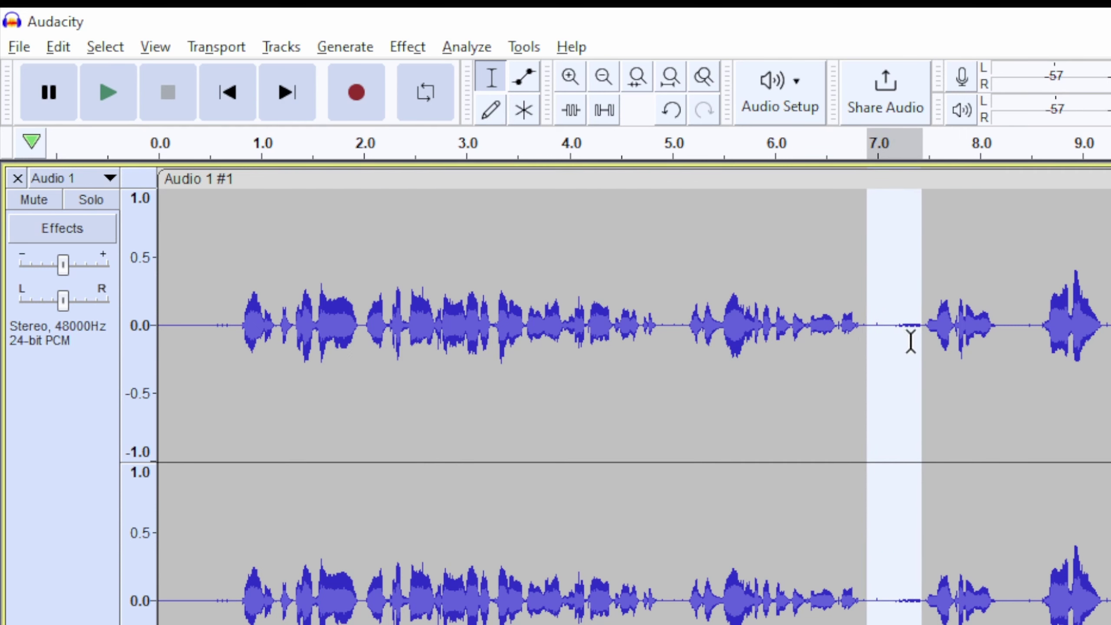
left_click(118, 111)
Alternate the selection between the lead-in before the first word and the pause, finishing on the pause at about 6.9 to 7.4 s.
left_click_drag(235, 328, 173, 324)
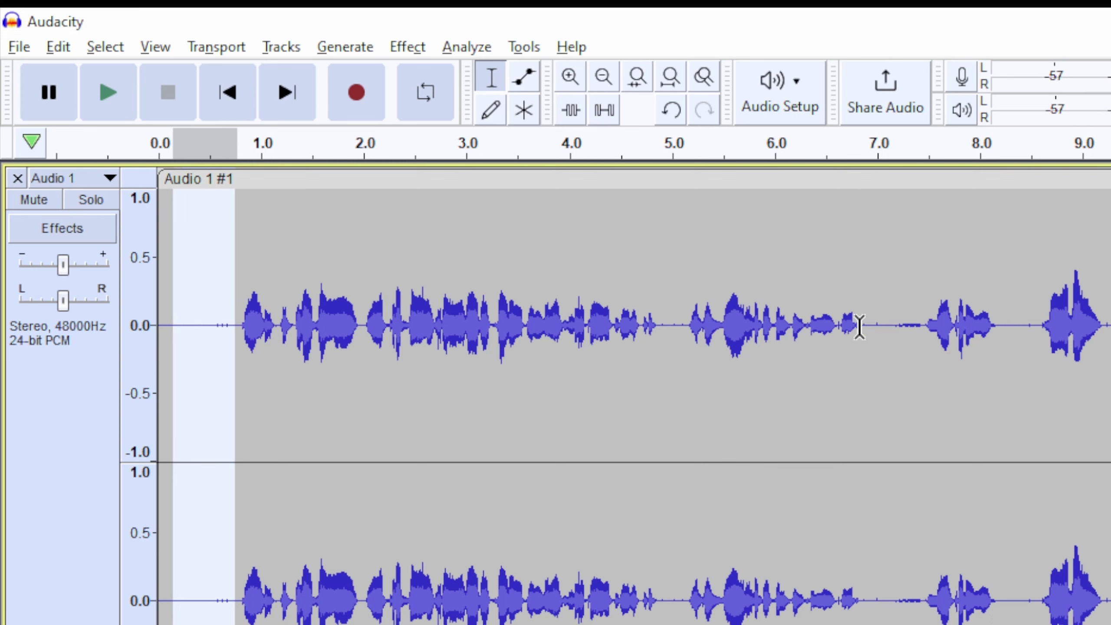
left_click_drag(859, 328, 922, 344)
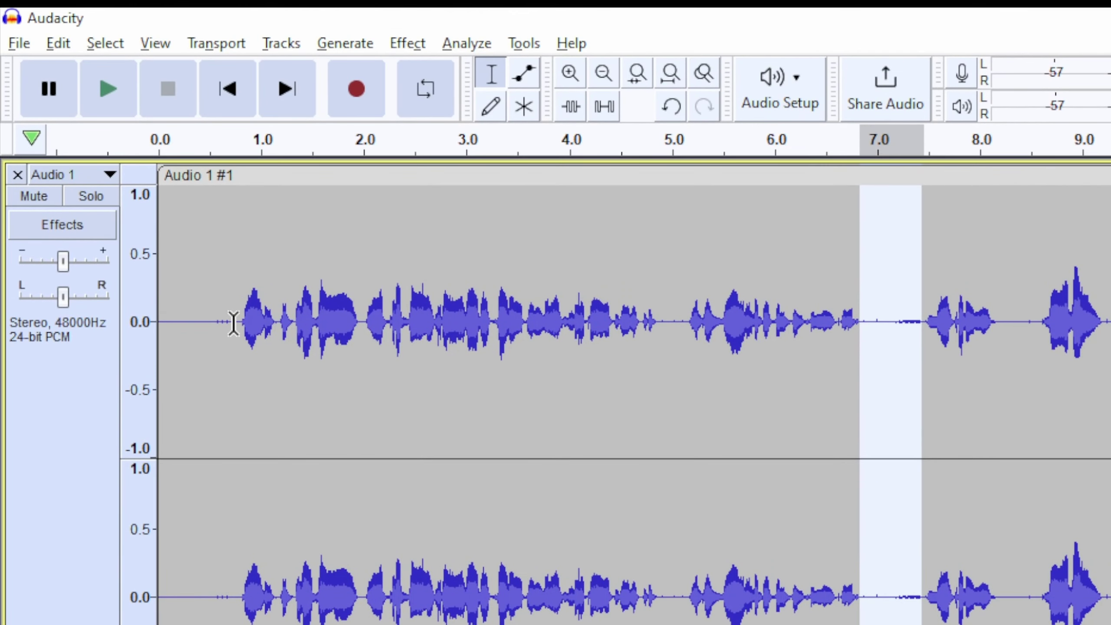
left_click_drag(233, 320, 165, 319)
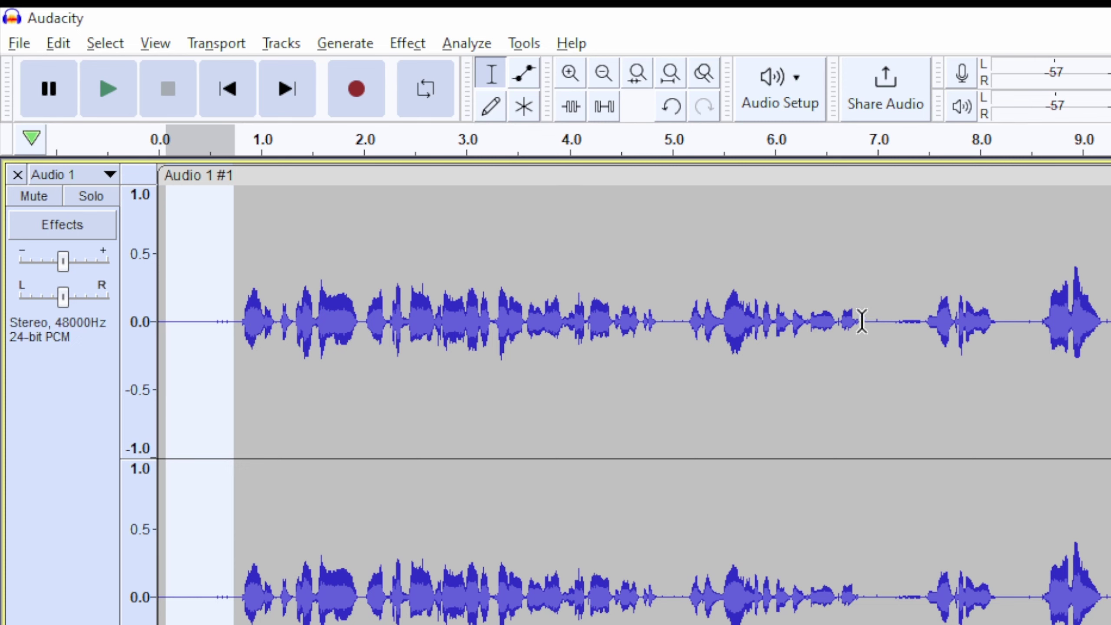
left_click_drag(866, 317, 923, 355)
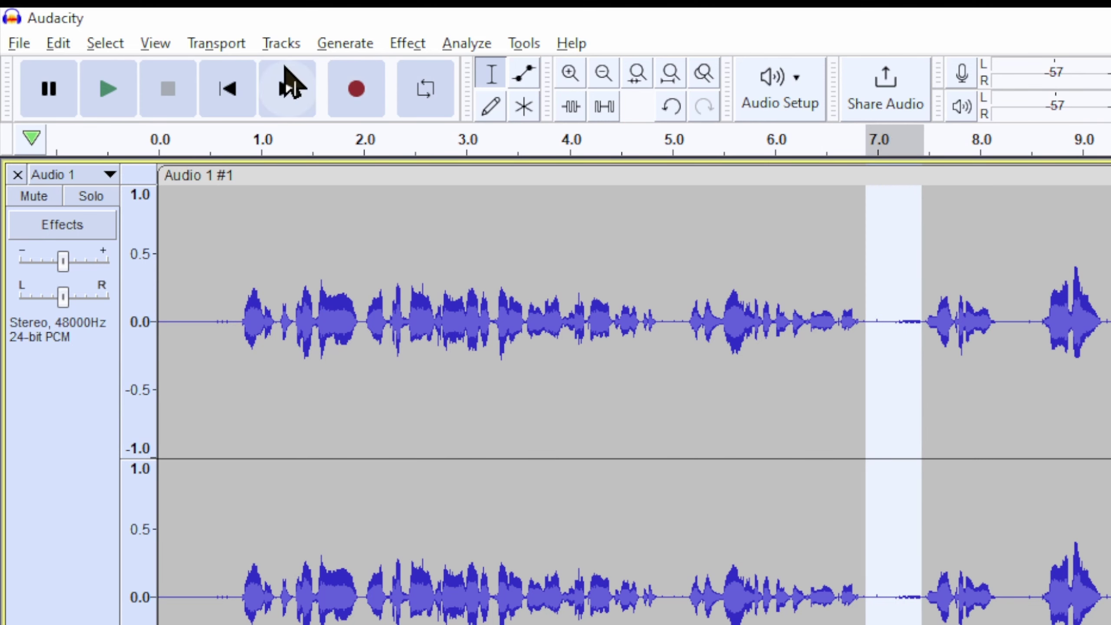
Capture a noise profile from the selected pause with the Noise Reduction effect.
left_click(420, 48)
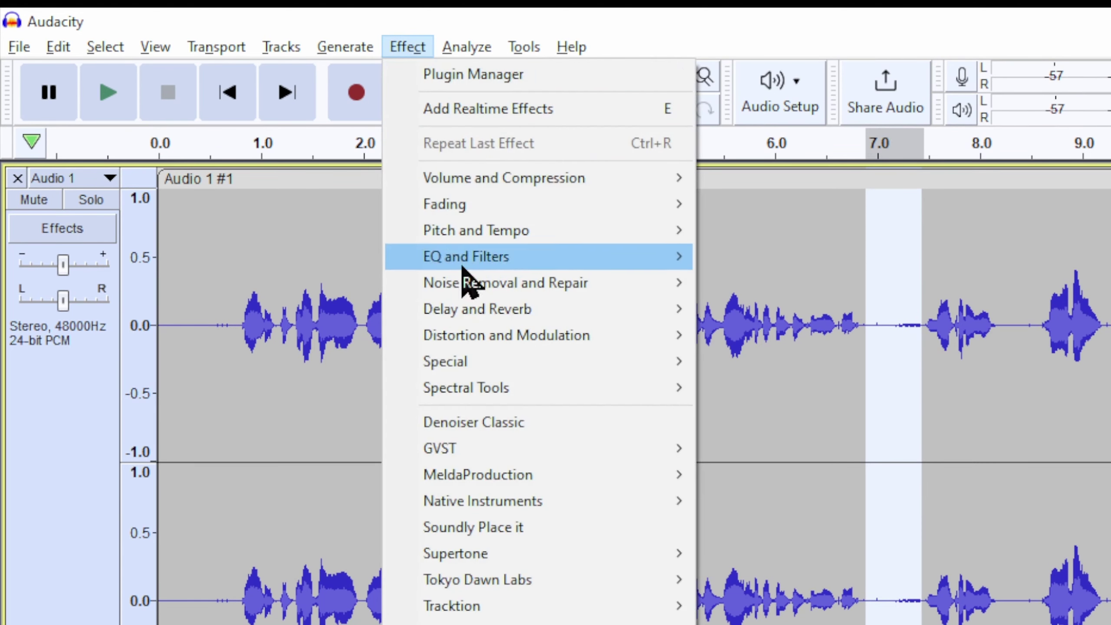
mouse_move(519, 289)
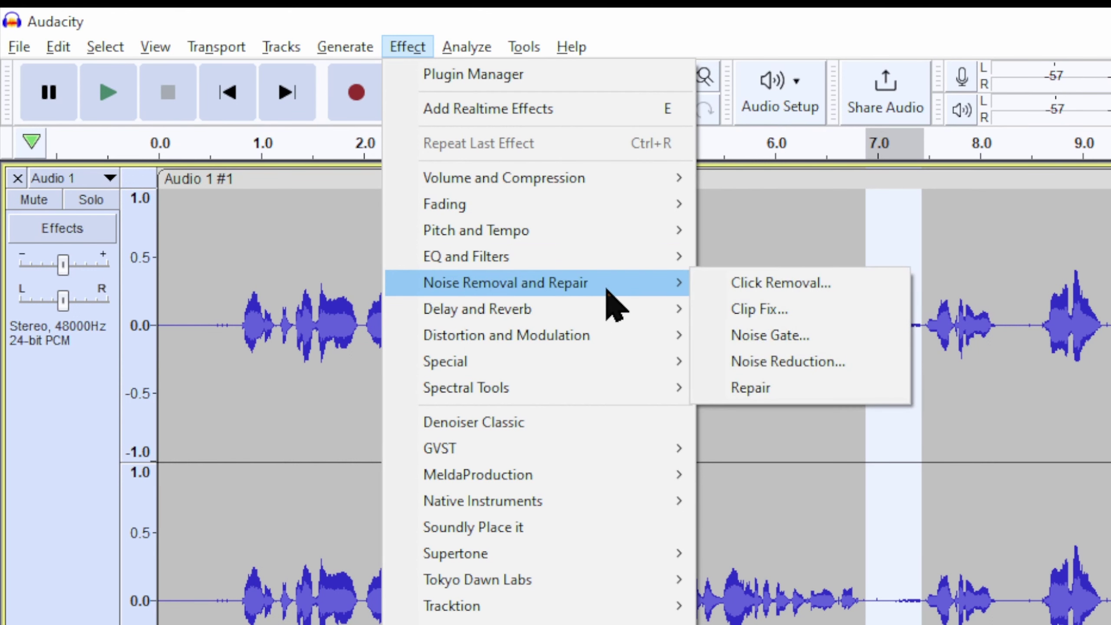
left_click(837, 366)
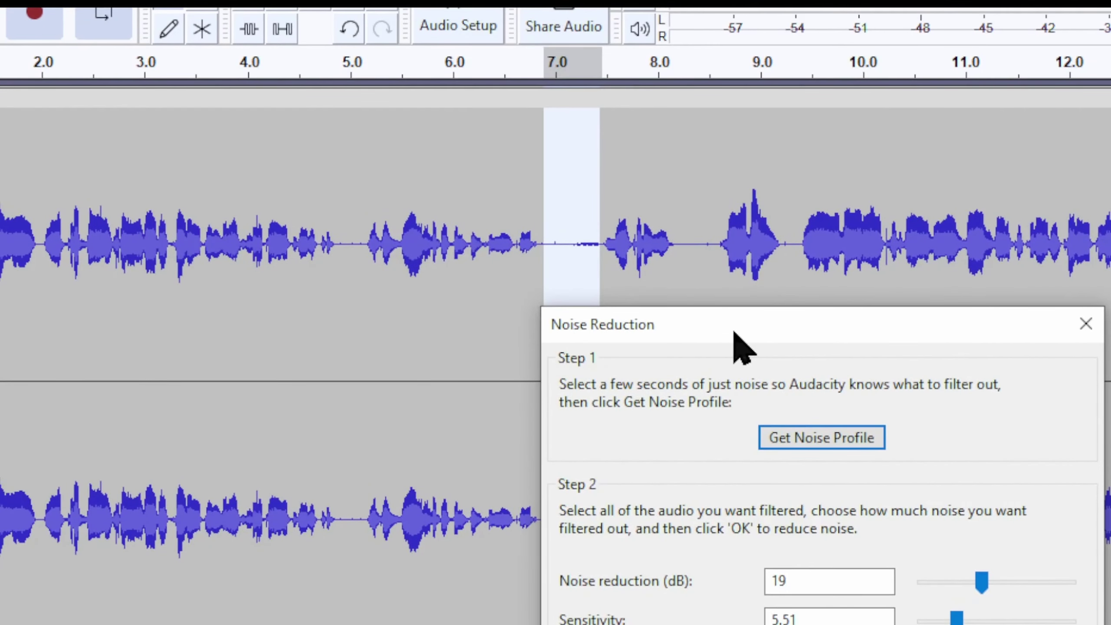
left_click_drag(596, 256, 759, 268)
left_click_drag(898, 344, 899, 302)
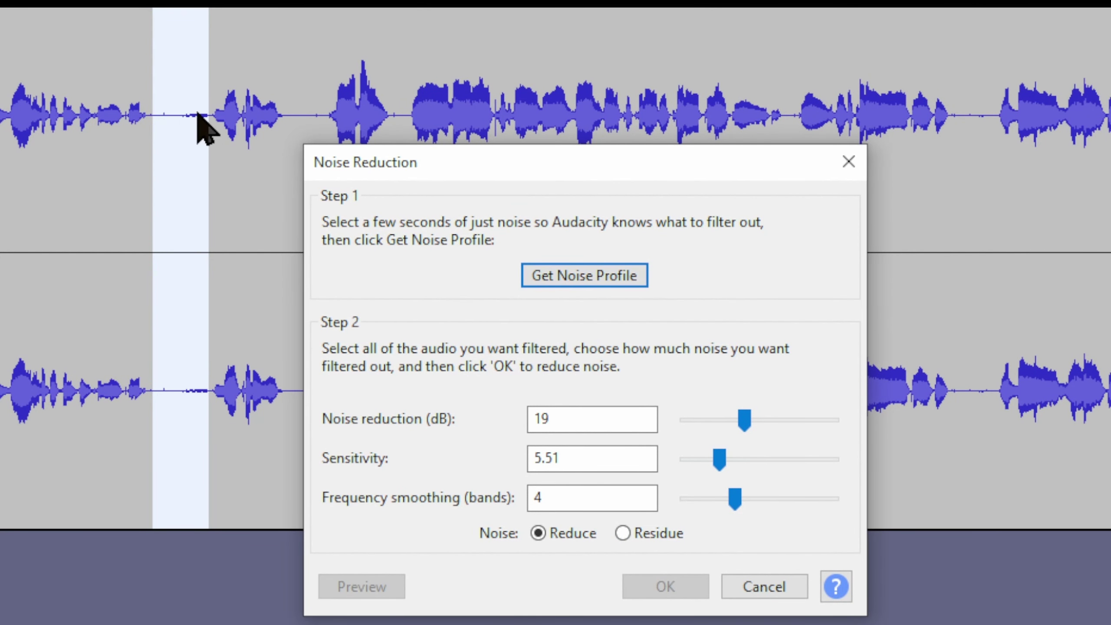
left_click(571, 281)
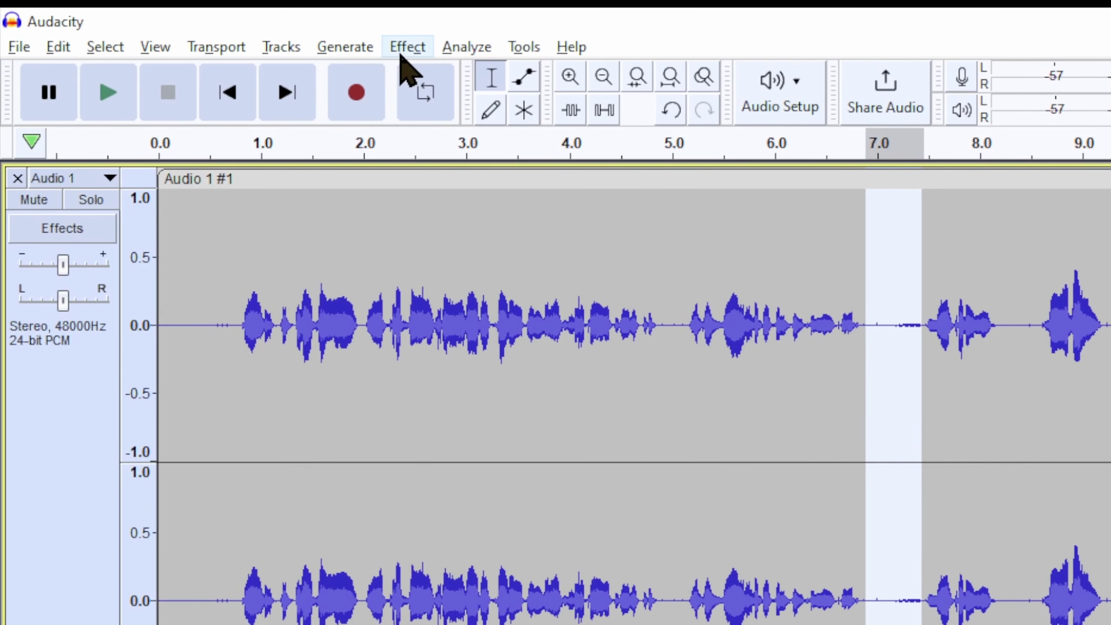
Try applying Noise Reduction to the selected pause alone with 19 dB reduction, sensitivity 5.51 and 4 frequency smoothing bands.
left_click(173, 45)
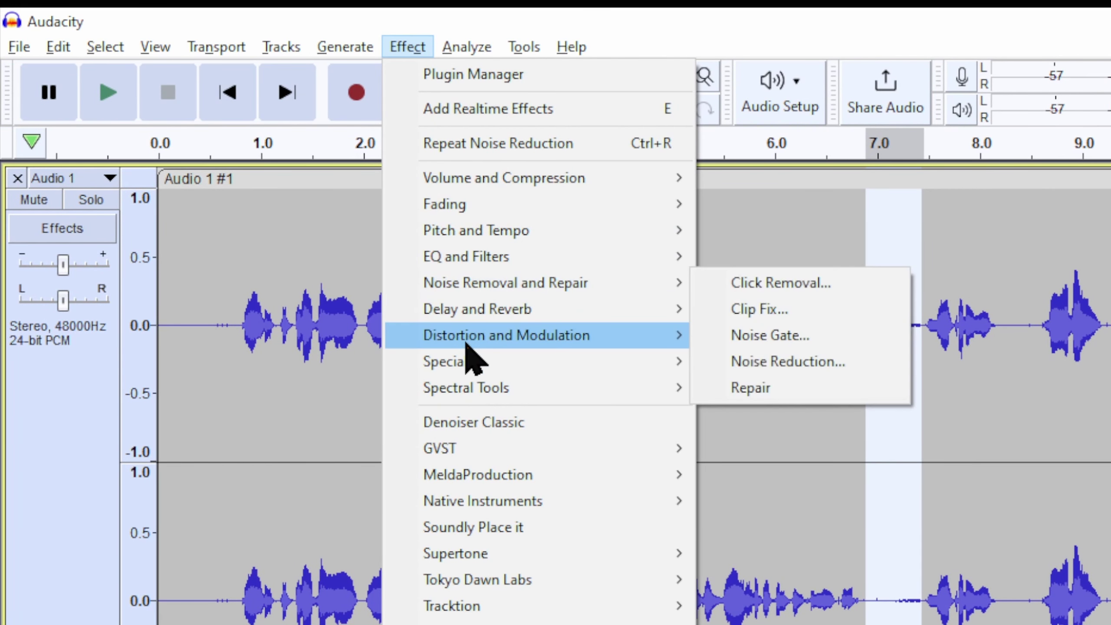
mouse_move(532, 290)
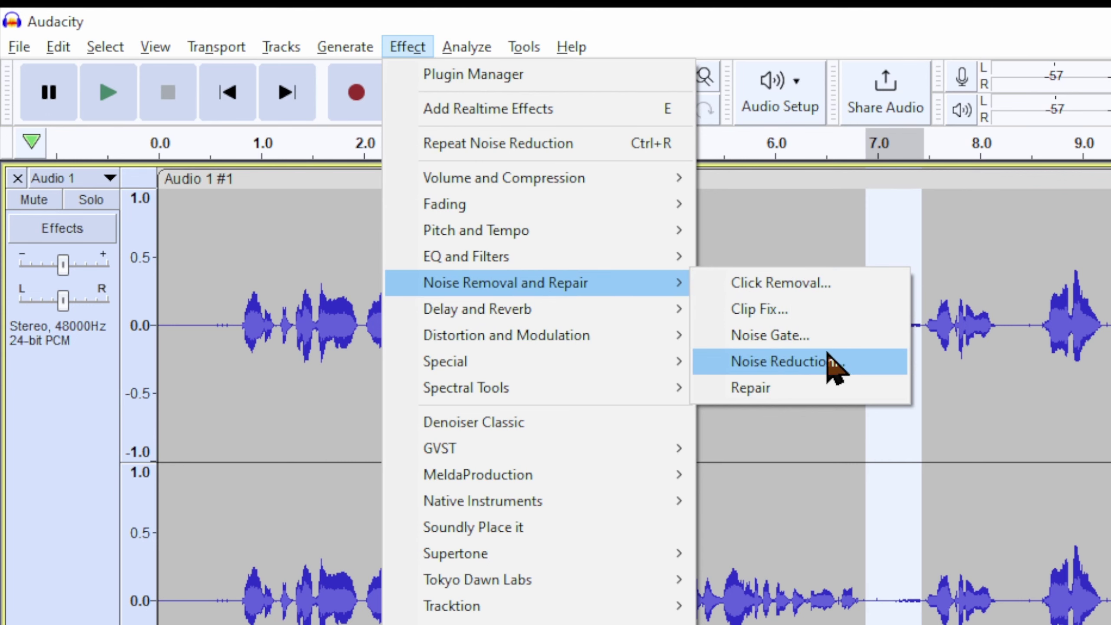
left_click(823, 368)
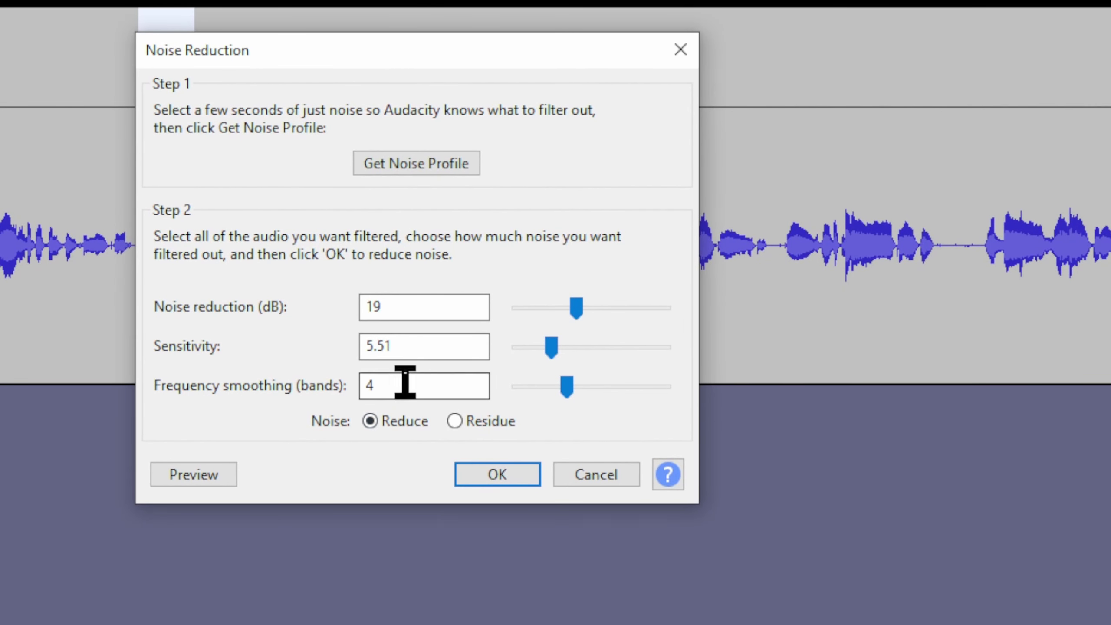
left_click(513, 481)
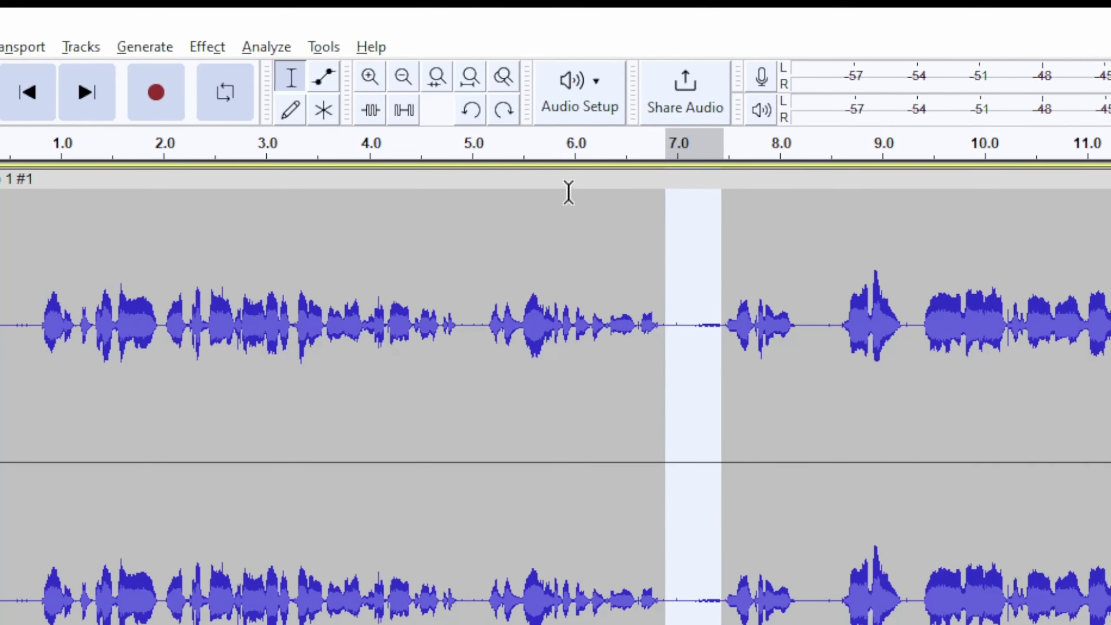
Apply Noise Reduction to the whole clip at 19 dB, sensitivity 5.51 and 4 smoothing bands, and play it from just before the first word.
left_click(570, 179)
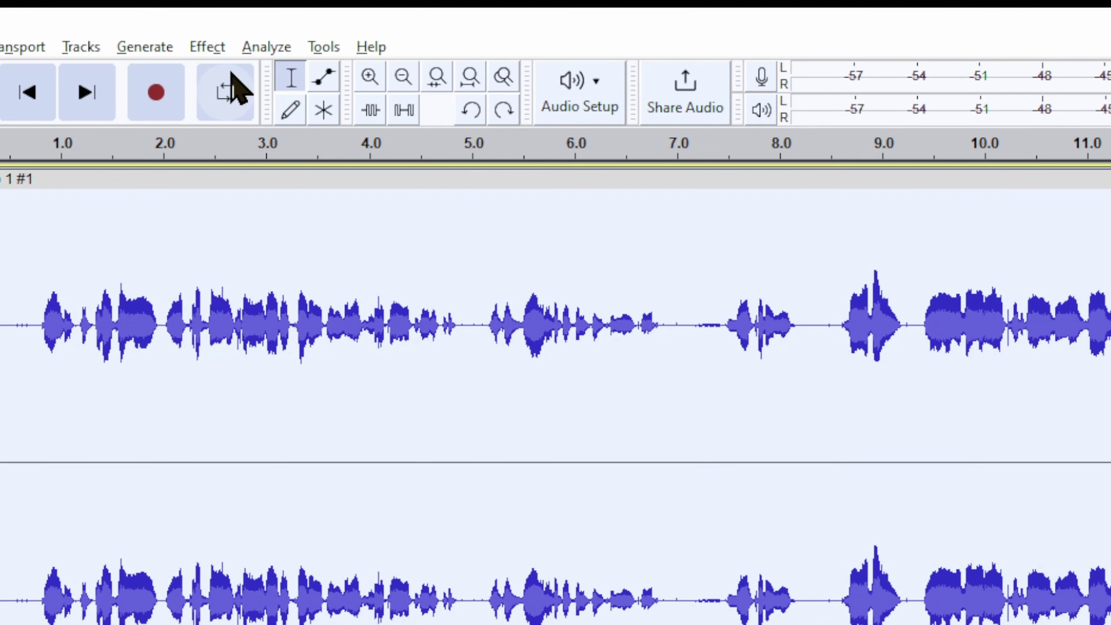
left_click(207, 47)
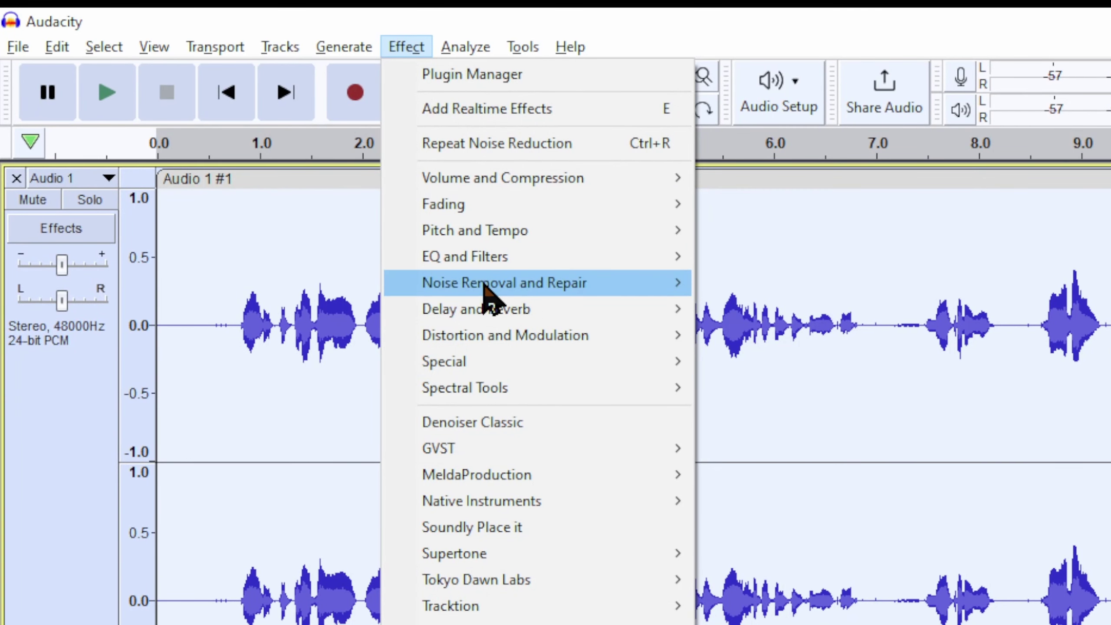
mouse_move(484, 284)
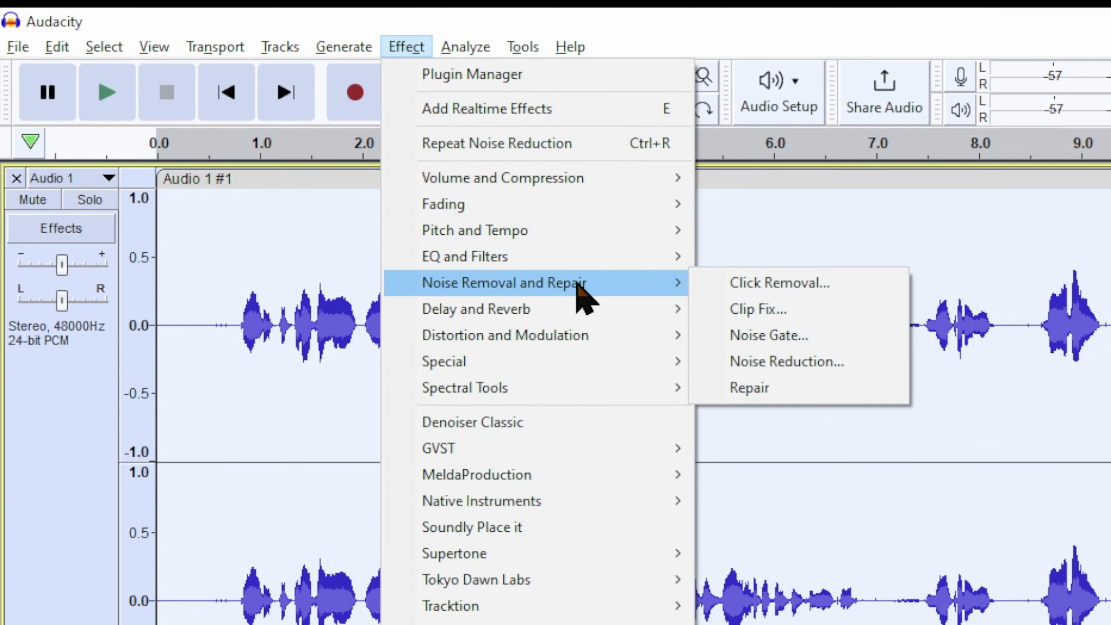
left_click(806, 362)
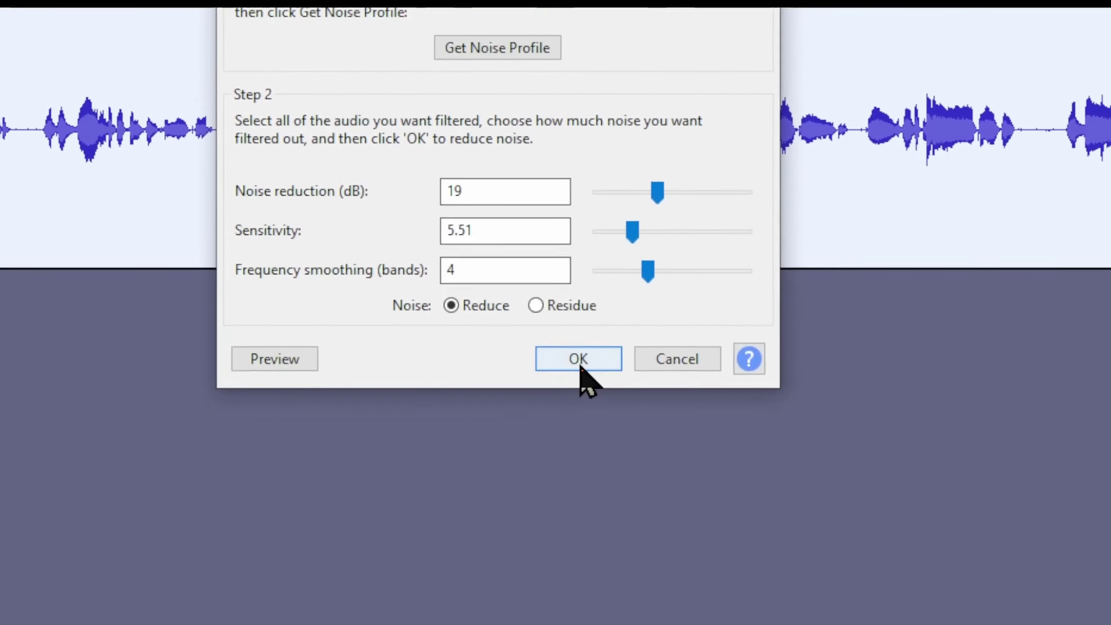
left_click(580, 366)
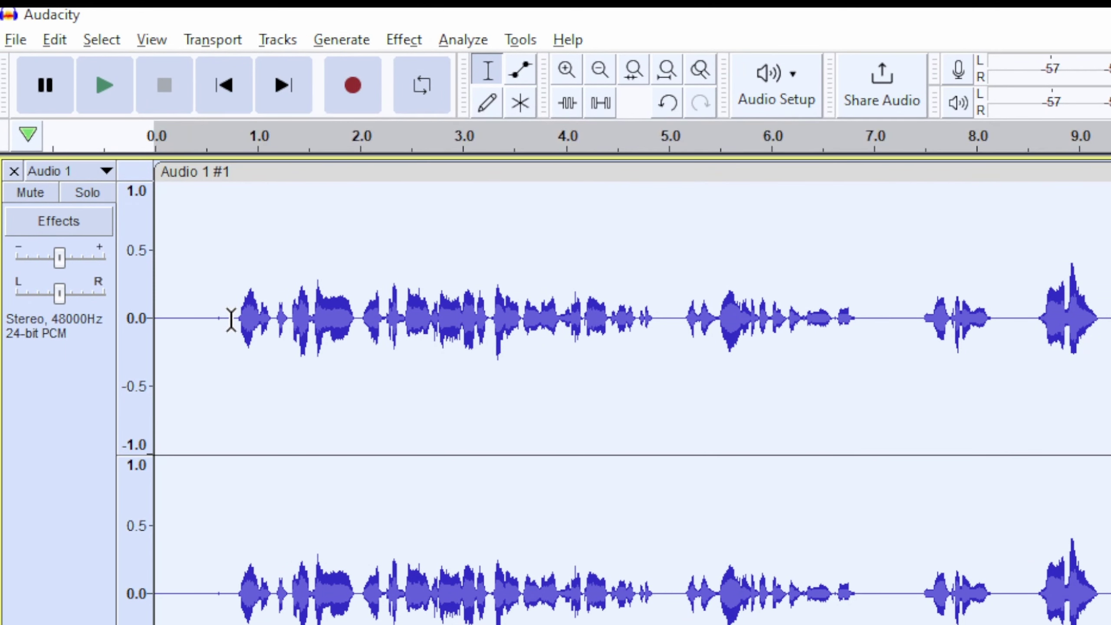
left_click(231, 319)
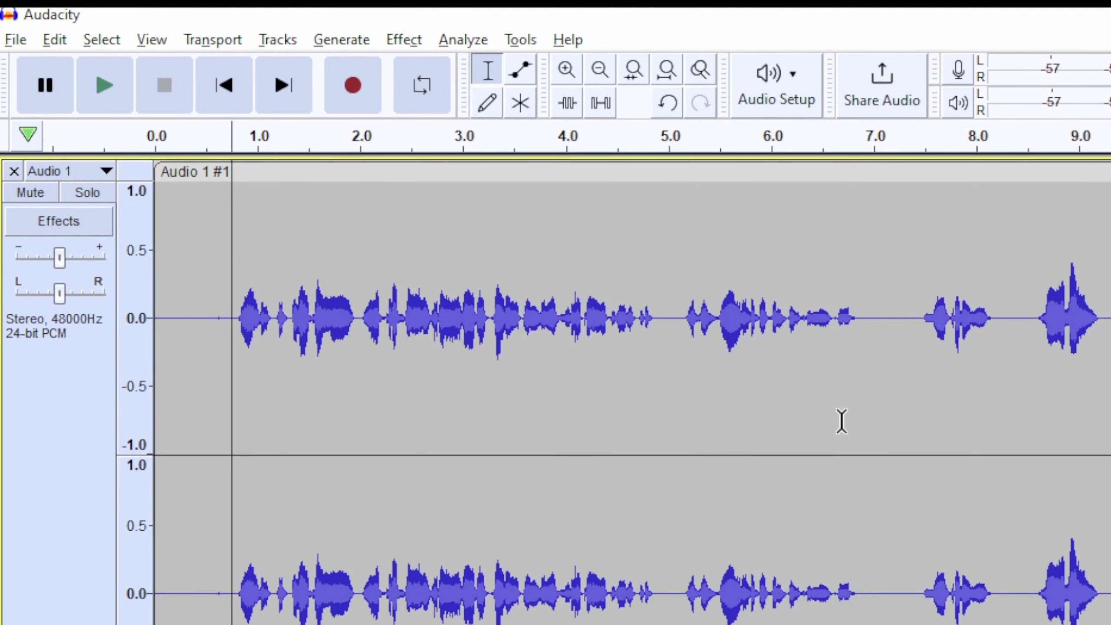
key("space")
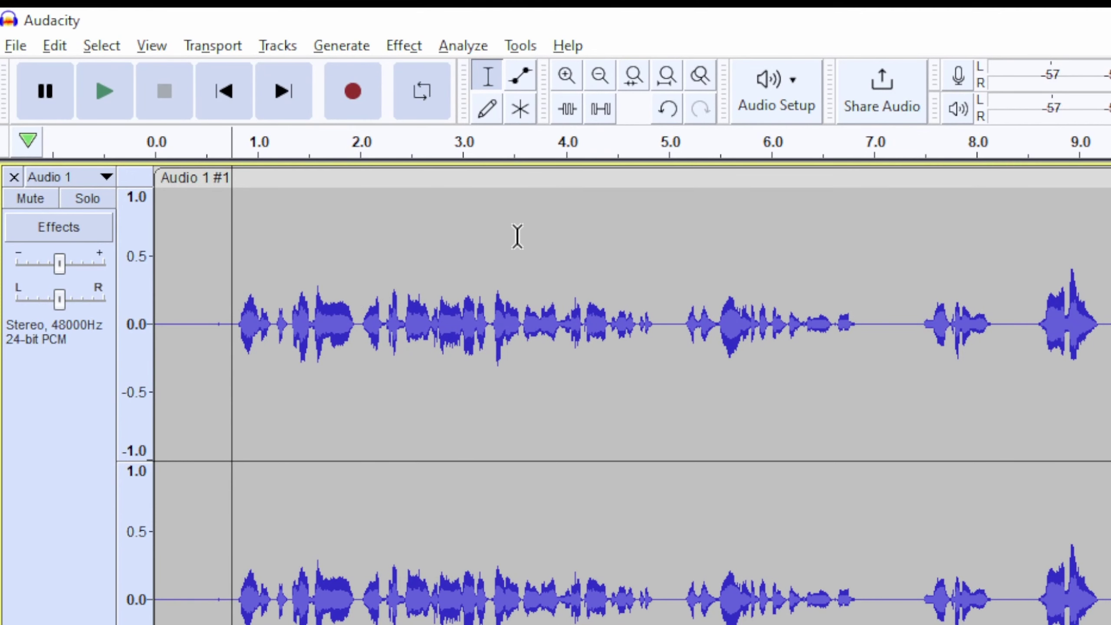
Apply the Compressor with its current settings to the whole clip and play it back from about 0.8 s.
left_click(523, 177)
left_click(407, 47)
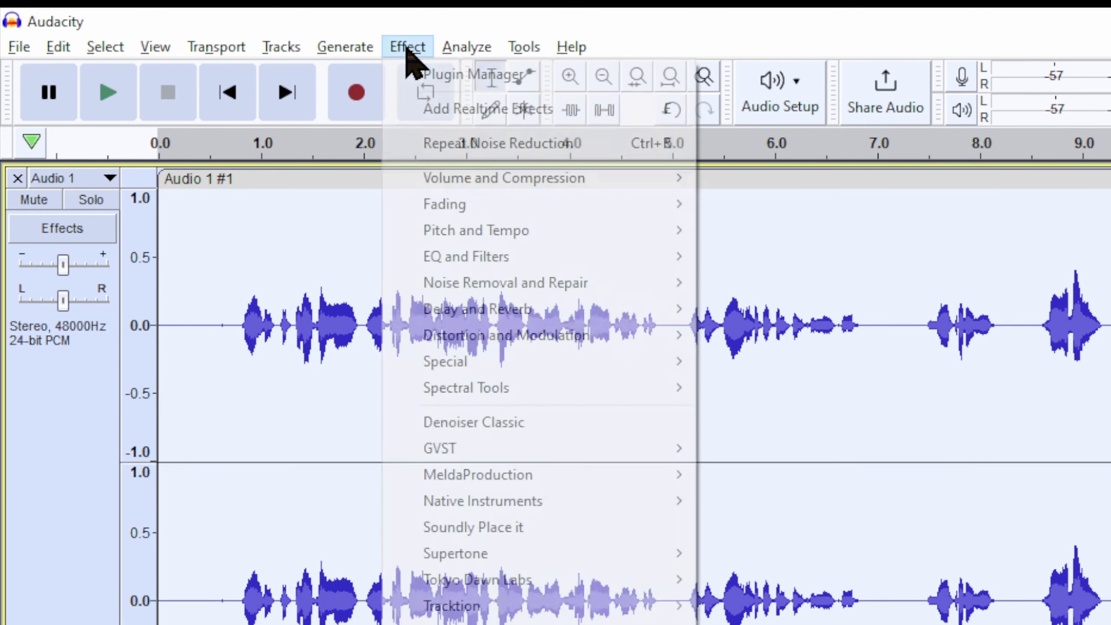
mouse_move(489, 188)
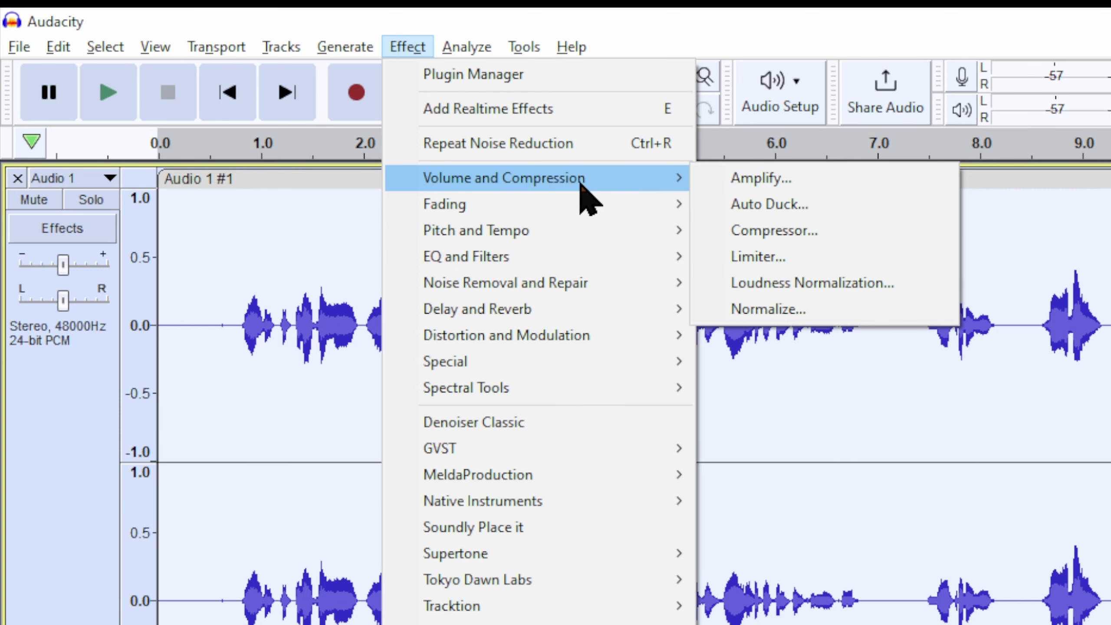
left_click(792, 235)
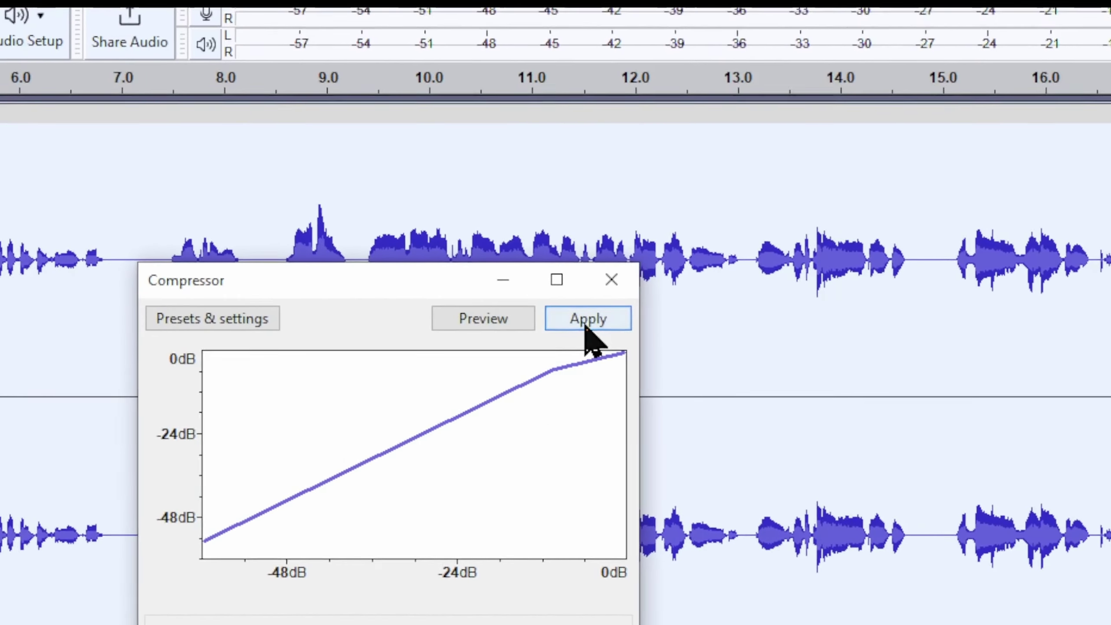
left_click(586, 325)
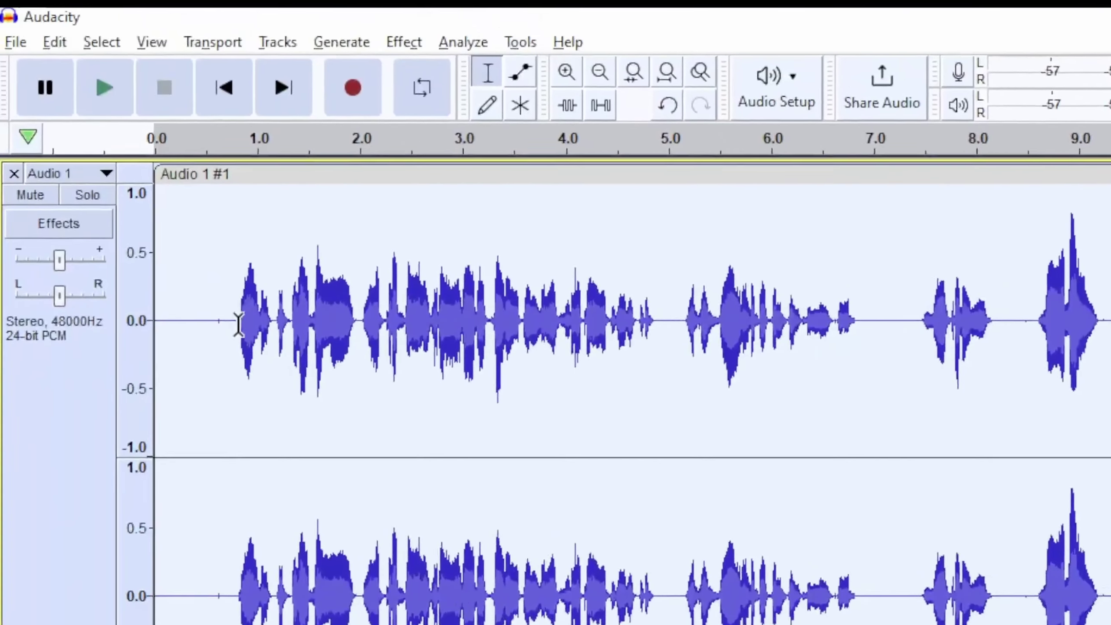
left_click(239, 336)
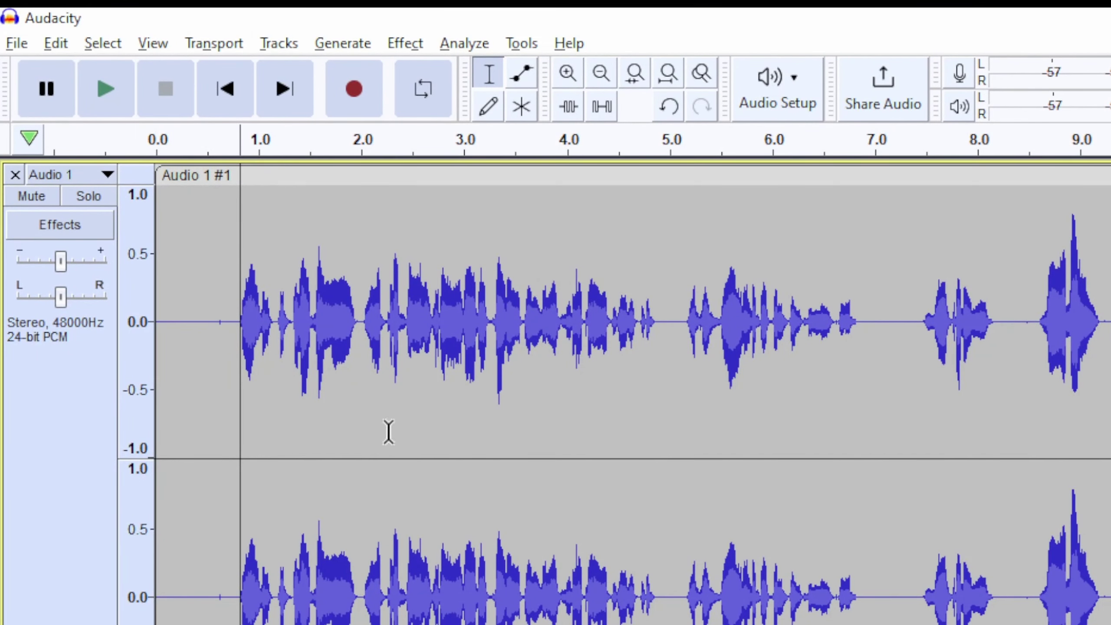
key("space")
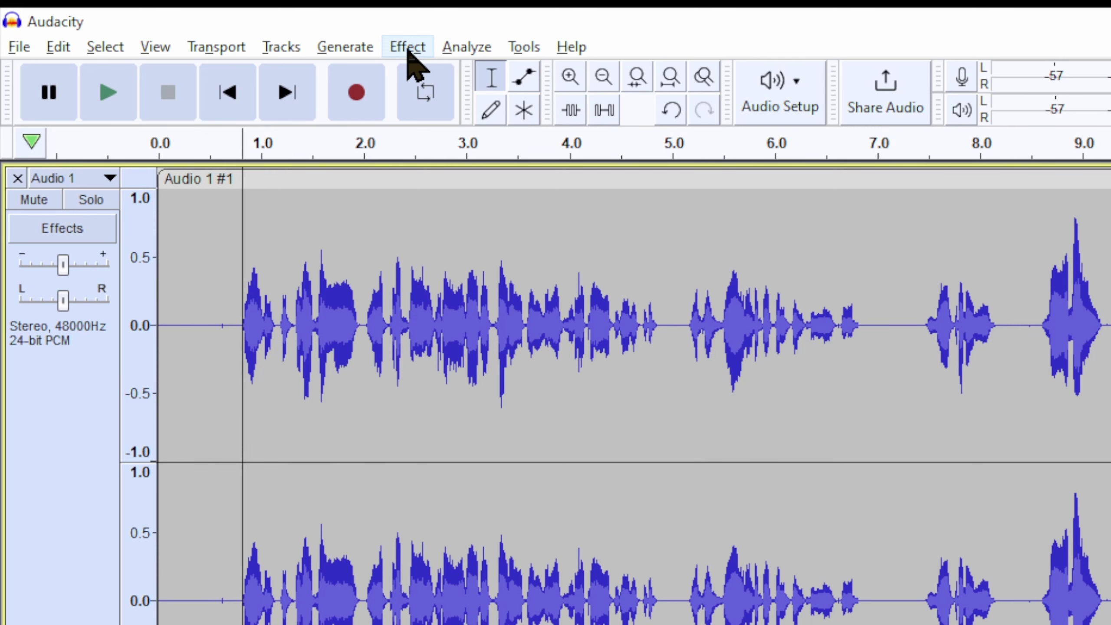
Select the whole compressed clip and open the Graphic EQ effect for it.
key("ctrl")
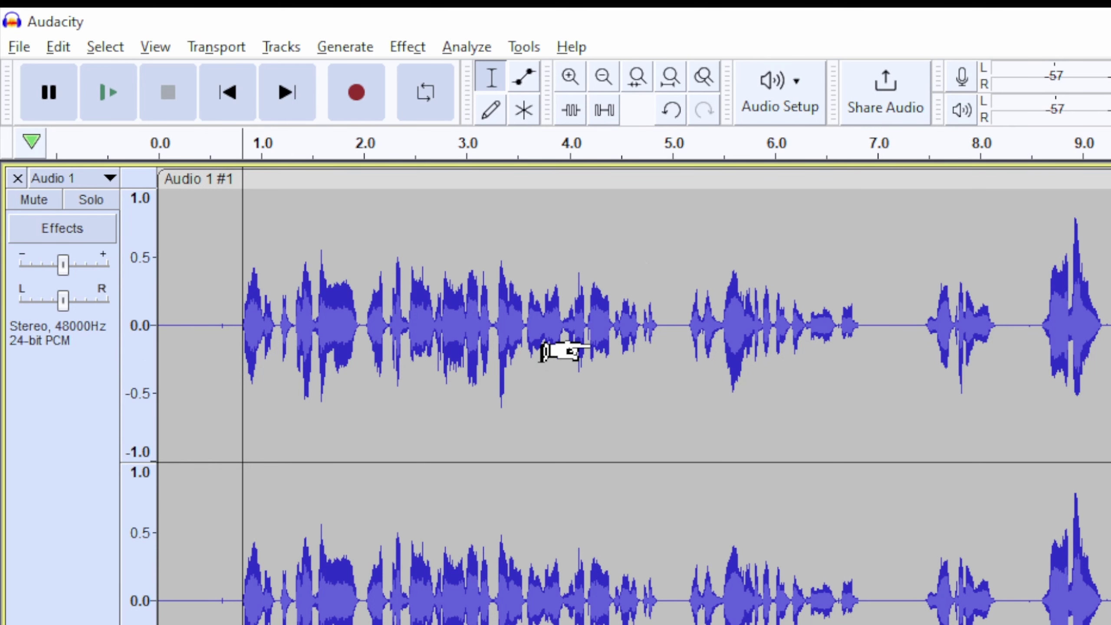
key("ctrl+a")
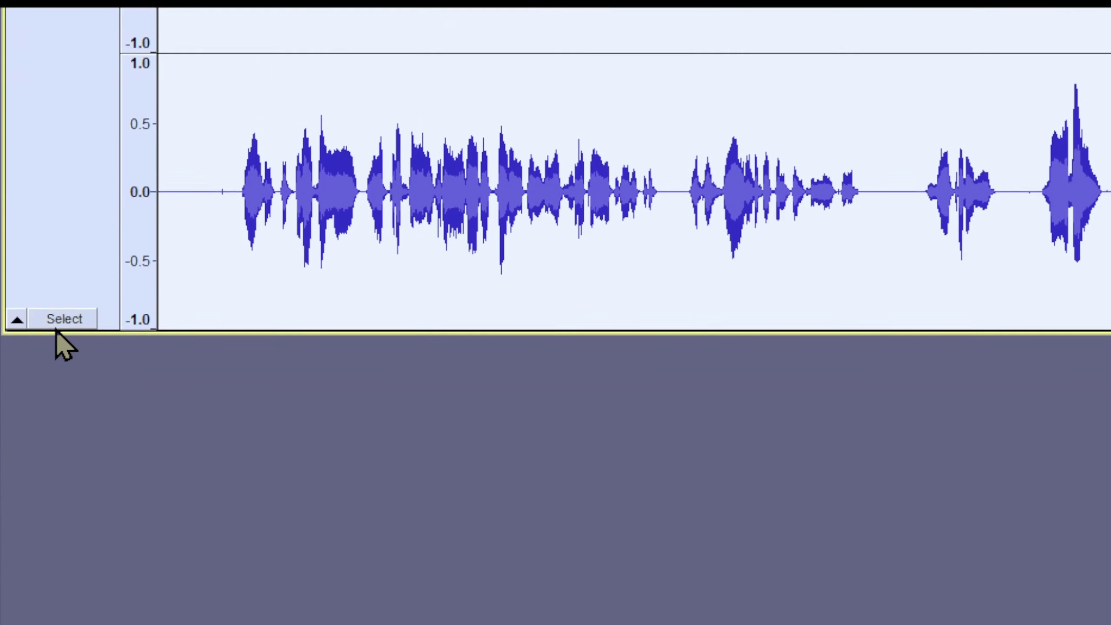
left_click(60, 331)
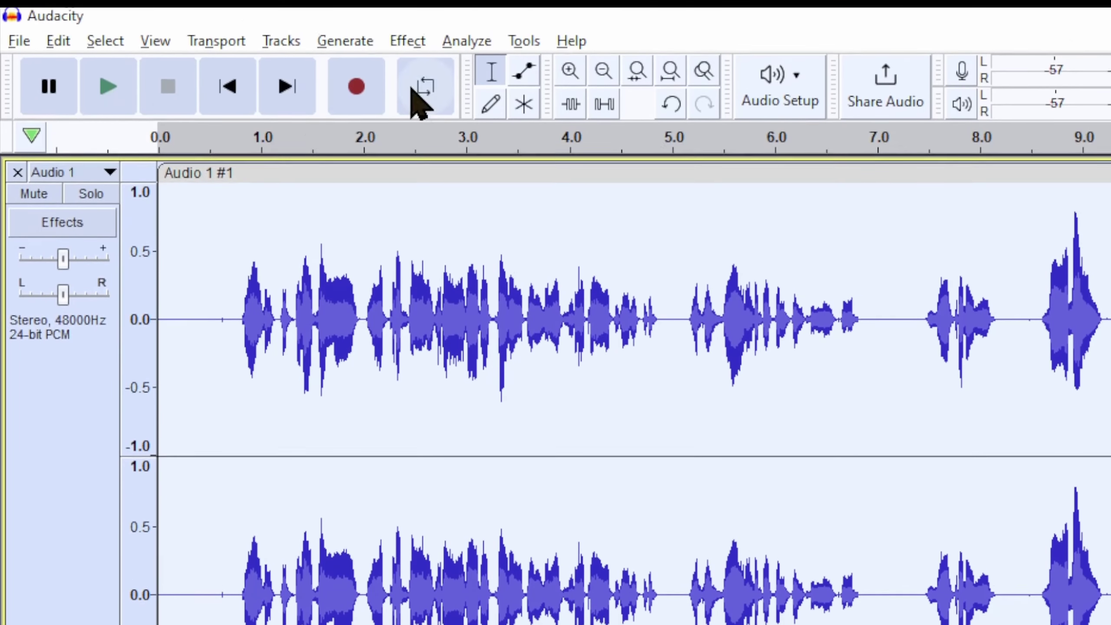
left_click(409, 47)
mouse_move(464, 258)
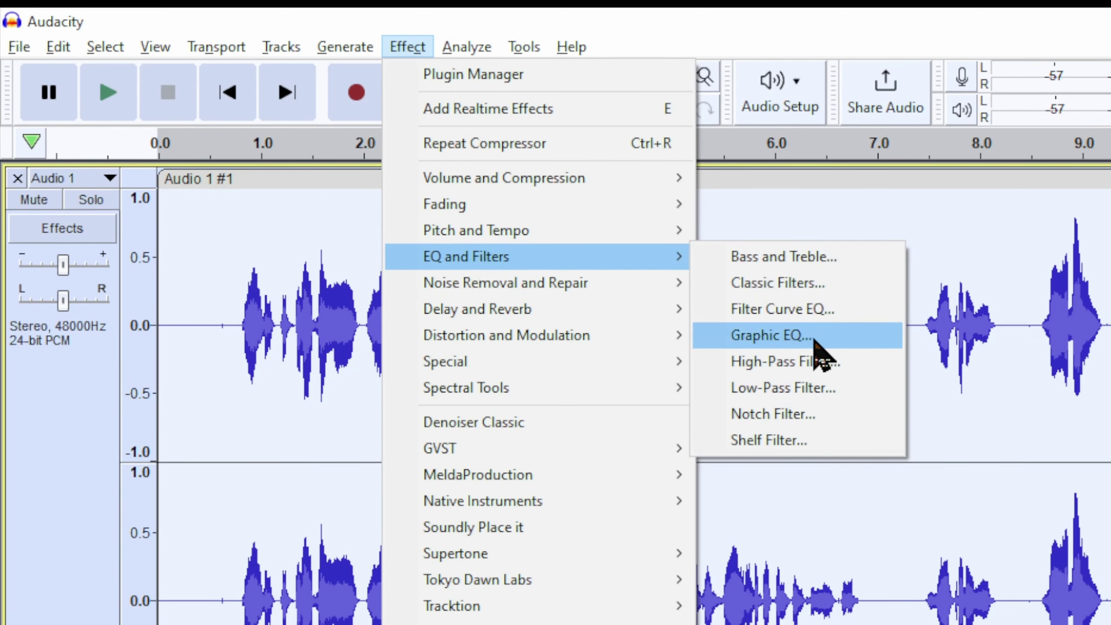
left_click(832, 339)
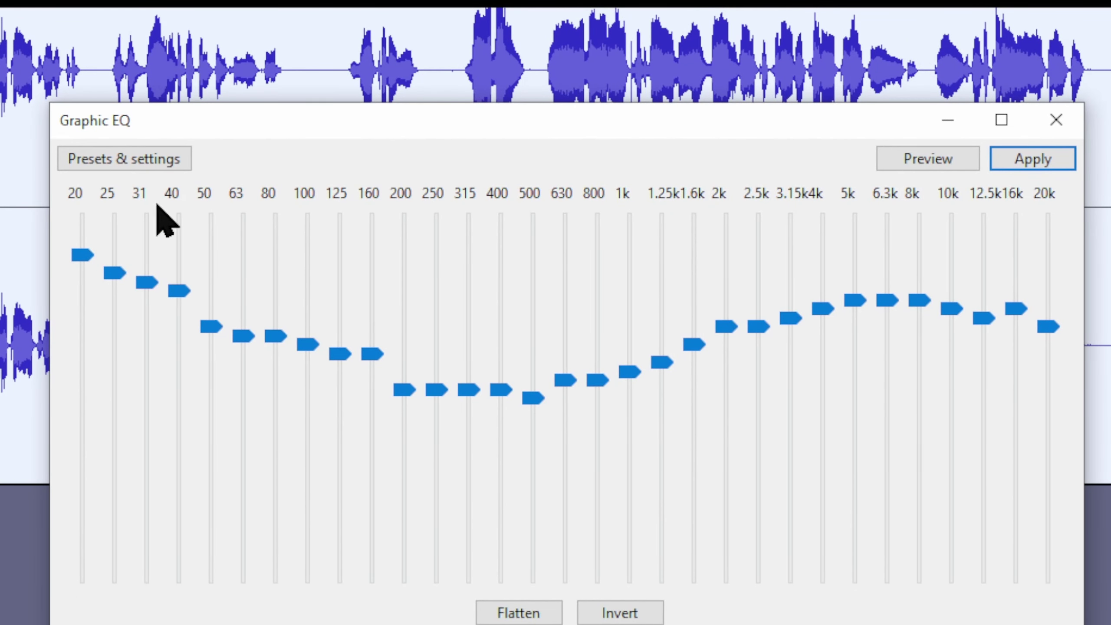
Look through the Graphic EQ's user and factory presets without loading one, and apply the existing custom curve to the clip.
left_click(156, 166)
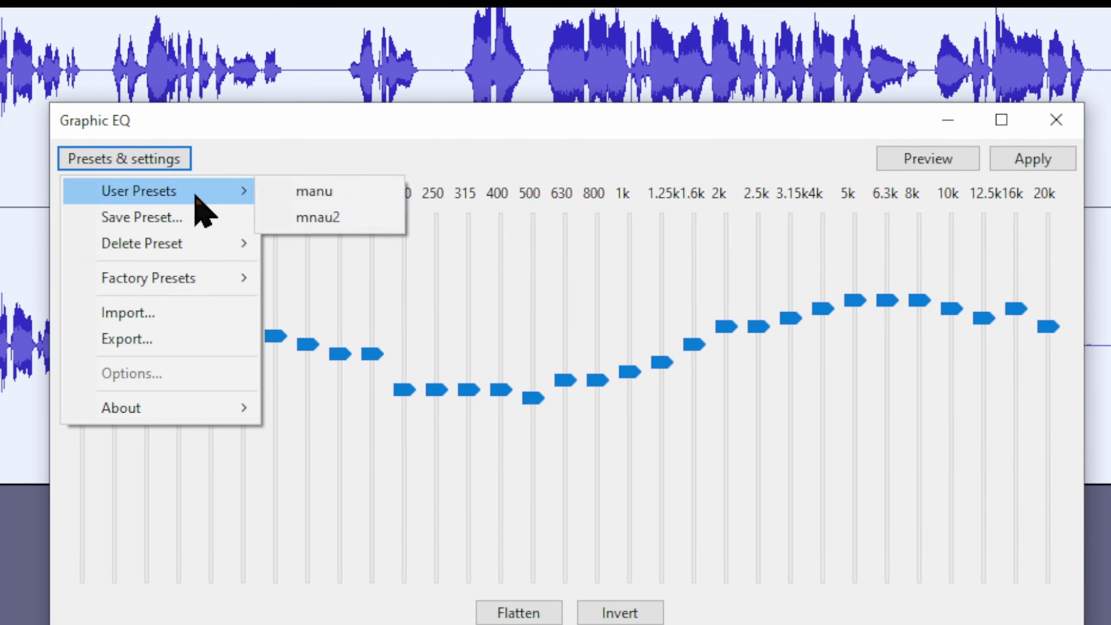
mouse_move(177, 281)
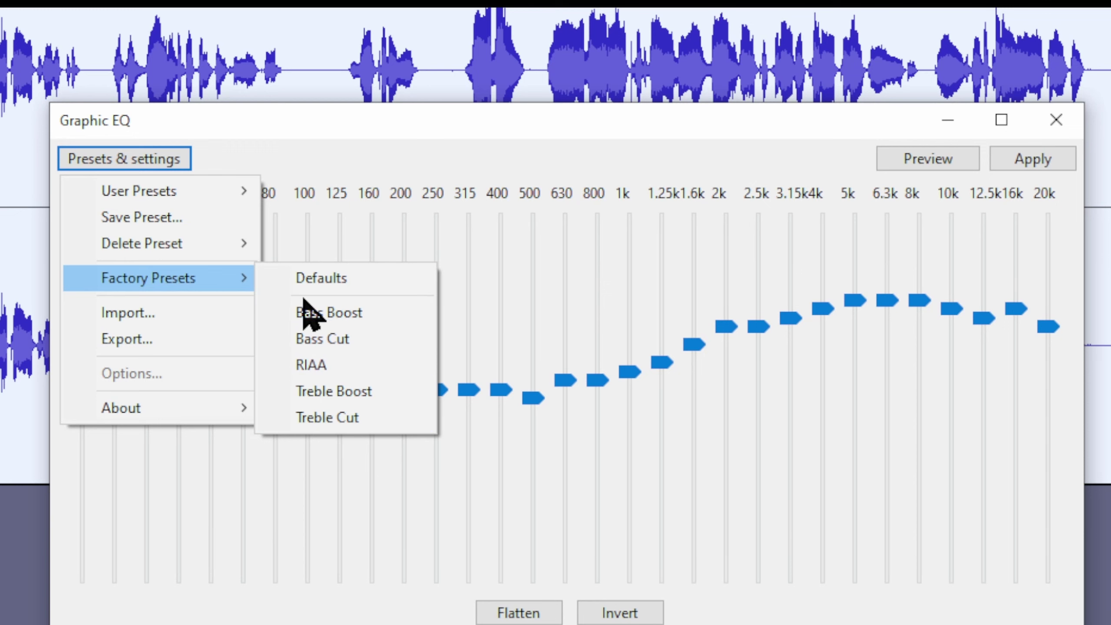
left_click(732, 135)
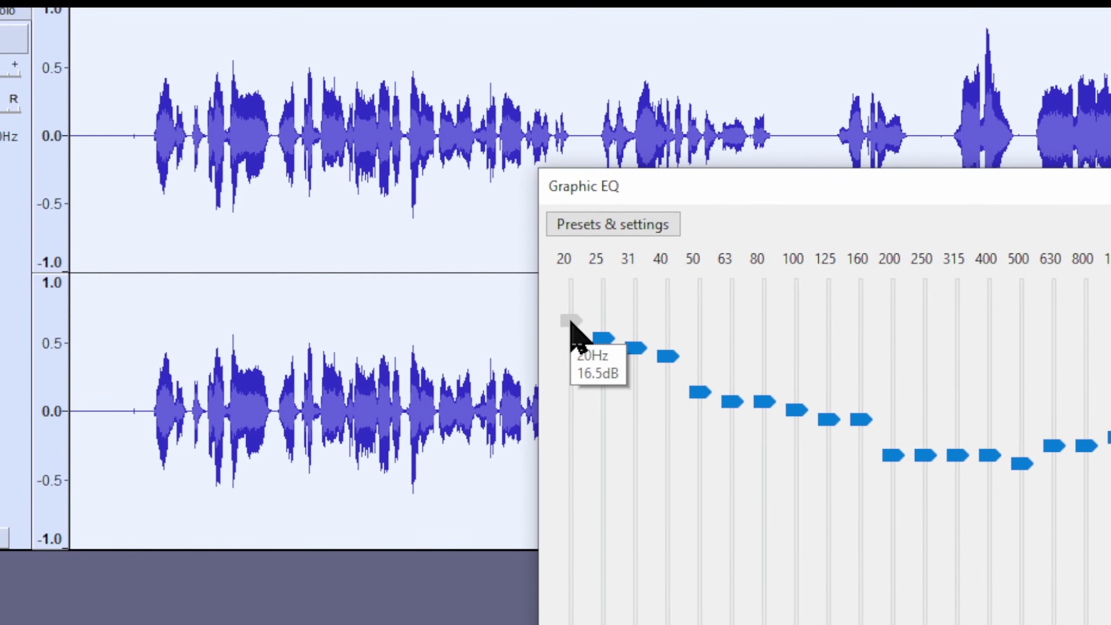
left_click_drag(569, 340, 570, 324)
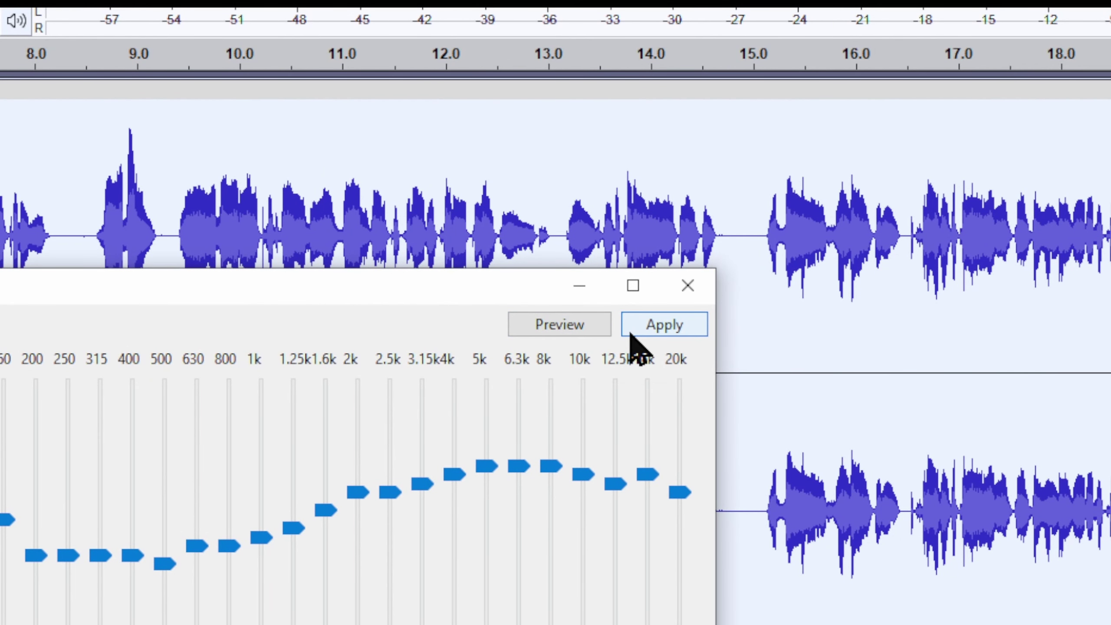
left_click(672, 329)
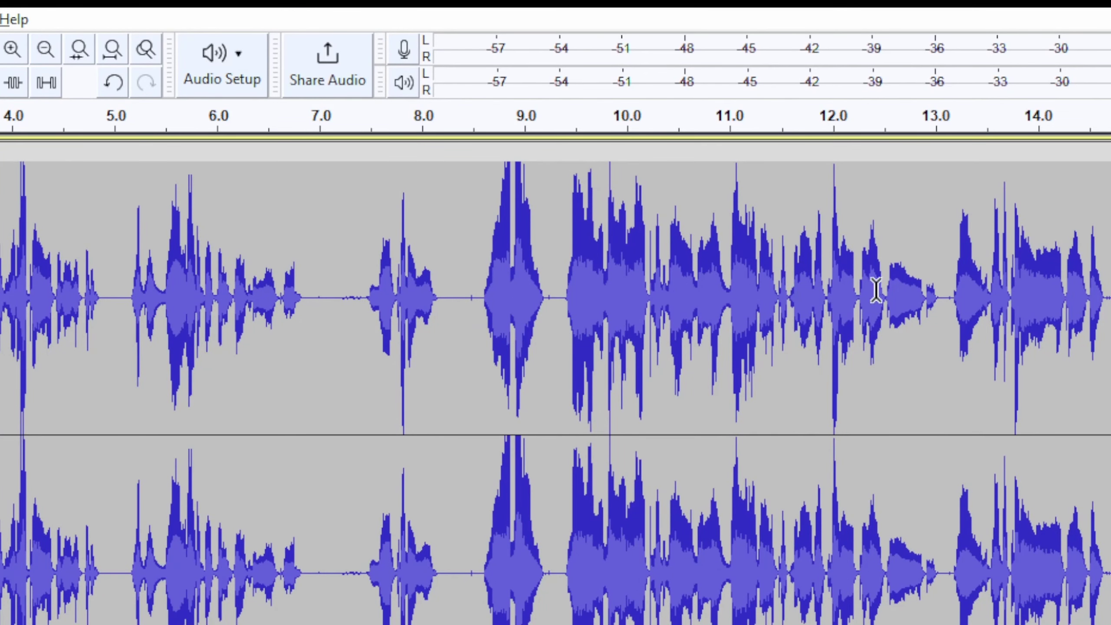
Examine the waveform peaks reaching full scale at about 12 s and 8.8 to 9.05 s for clipping, finishing with the cursor at about 7.3 s.
left_click(829, 174)
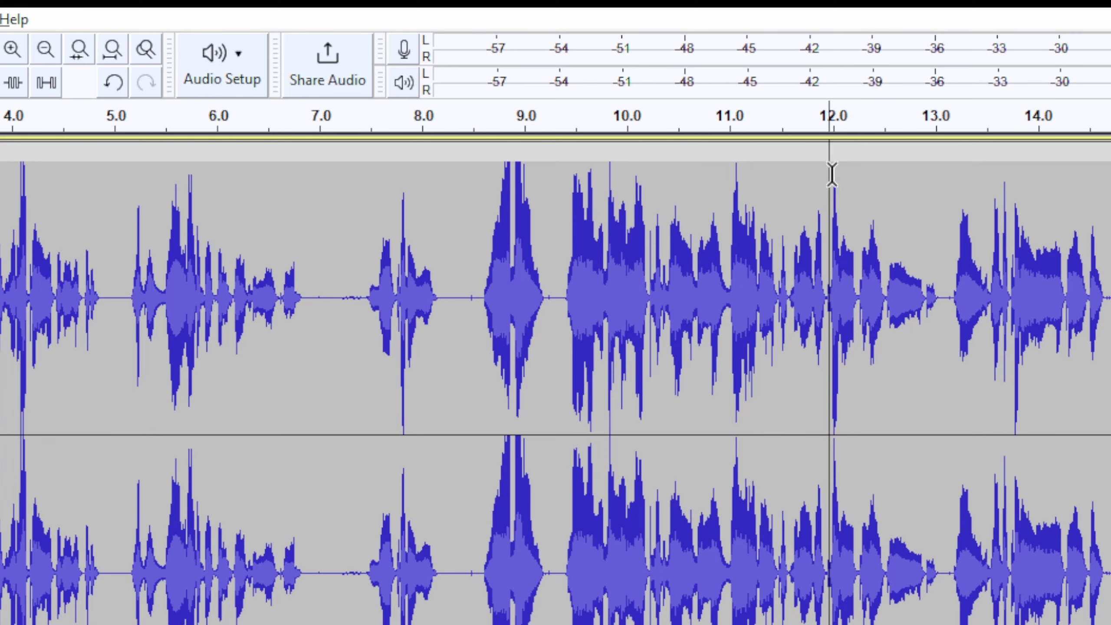
left_click_drag(830, 175, 835, 175)
left_click_drag(504, 179, 529, 193)
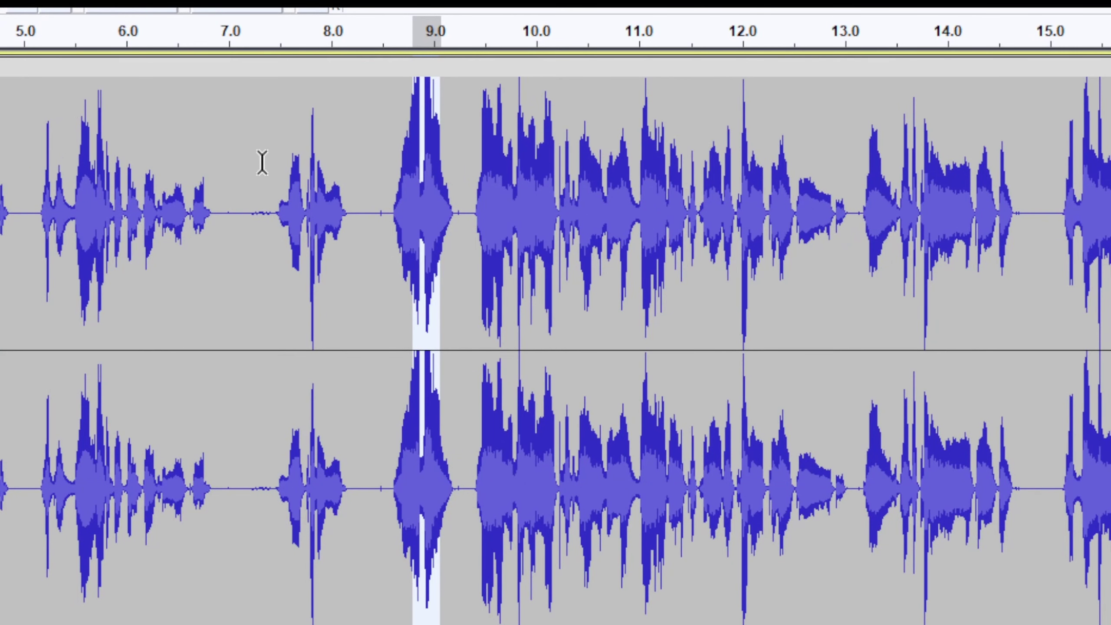
left_click(260, 161)
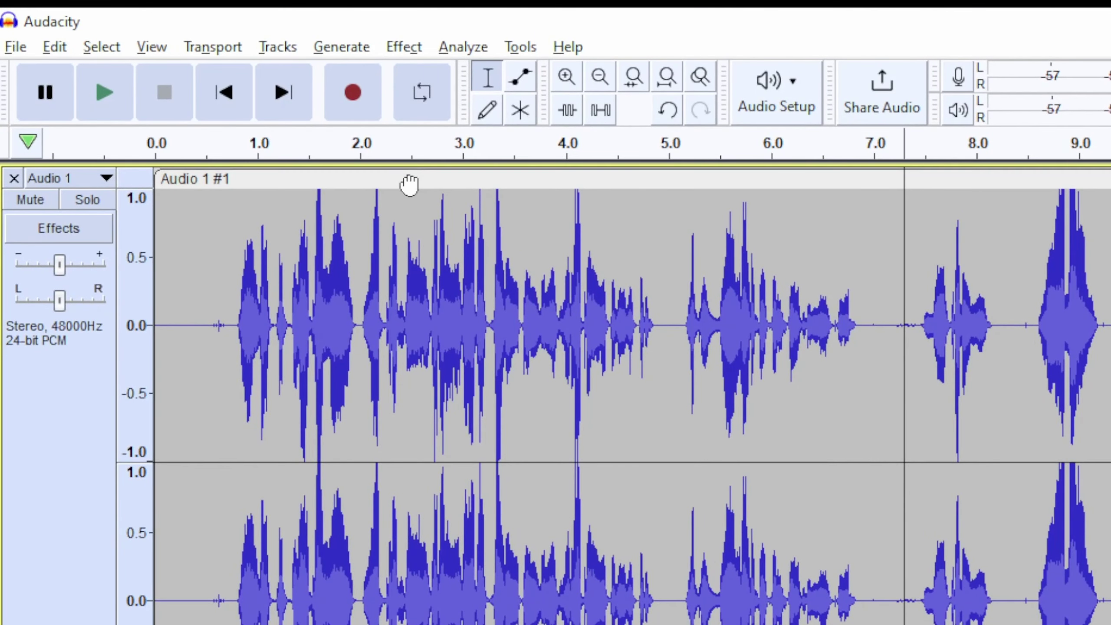
Apply the Limiter to the whole clip as a Soft Limit to -2 dB with 10 ms hold and play it back from about 8.5 s.
left_click(409, 183)
left_click(402, 48)
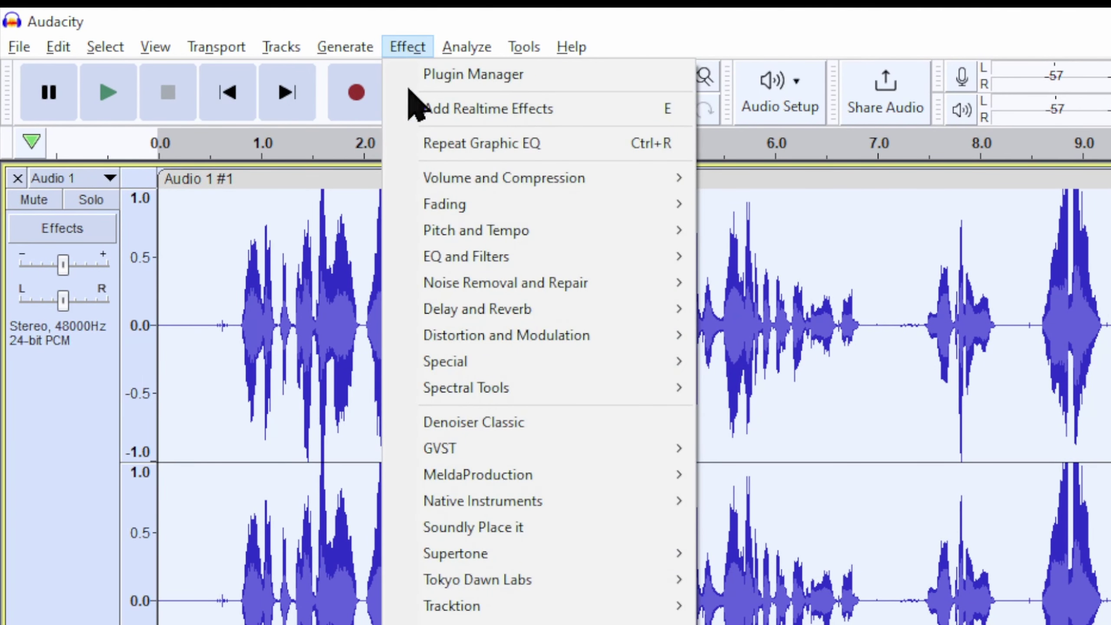
mouse_move(465, 188)
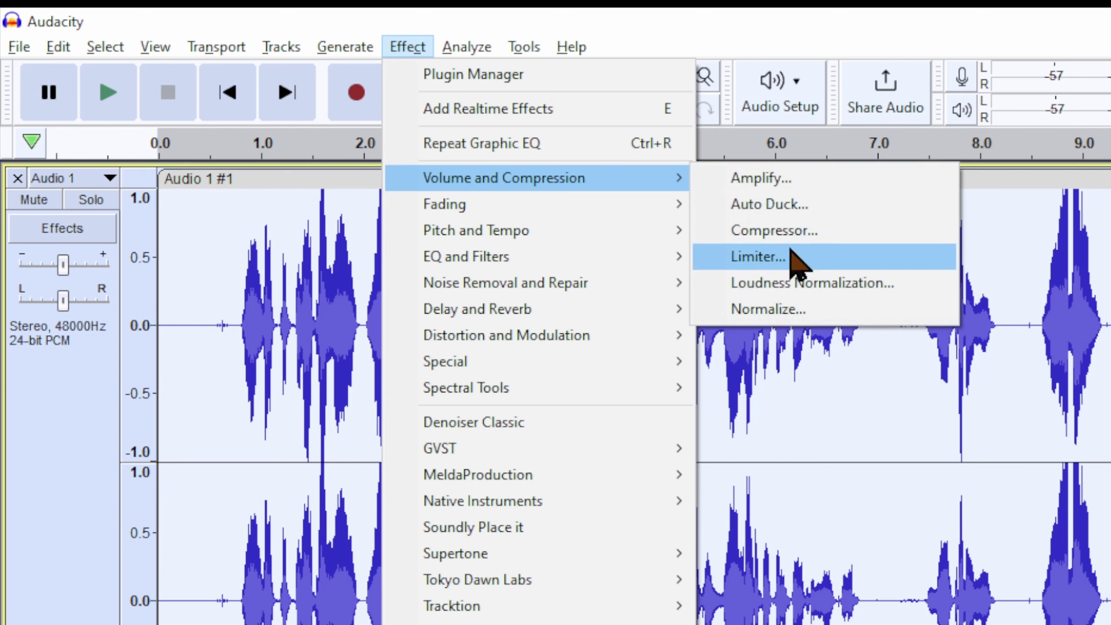
left_click(856, 261)
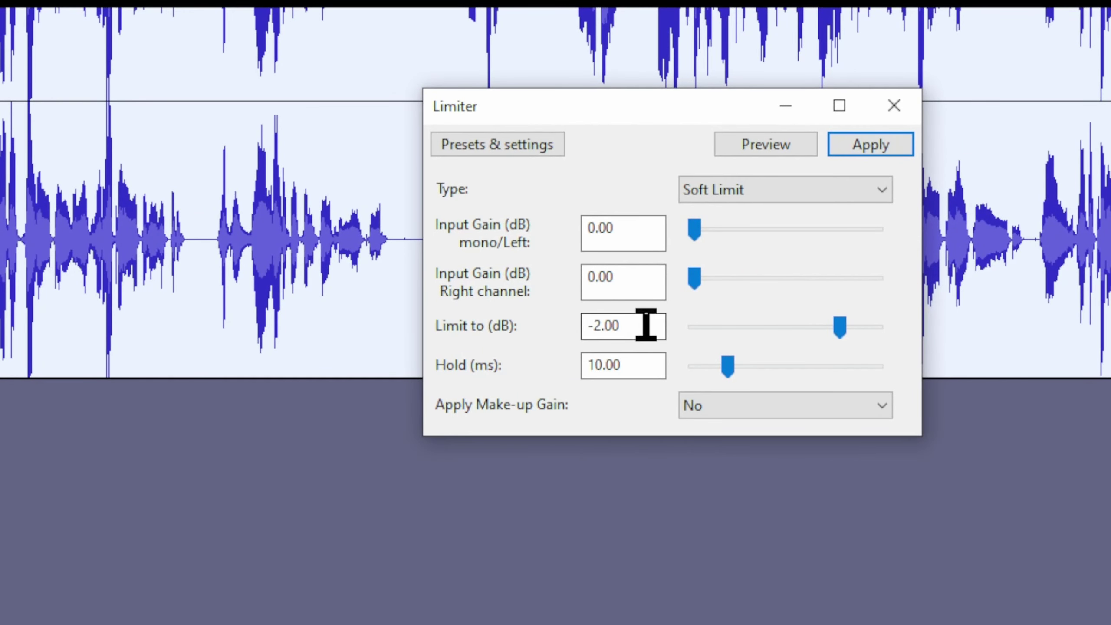
left_click(870, 149)
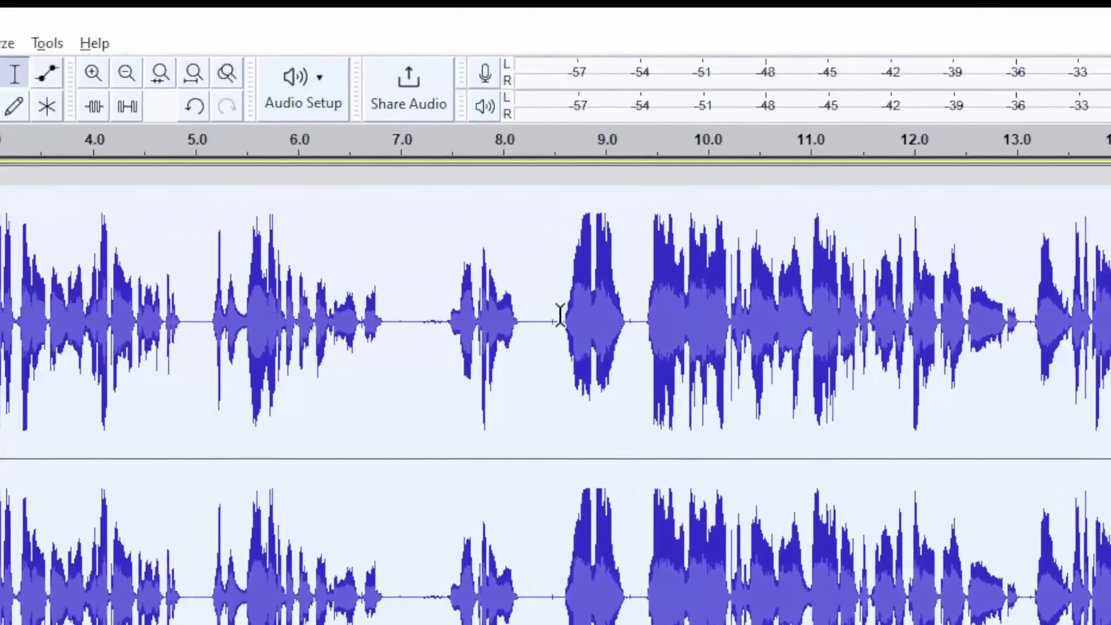
left_click(560, 314)
key("space")
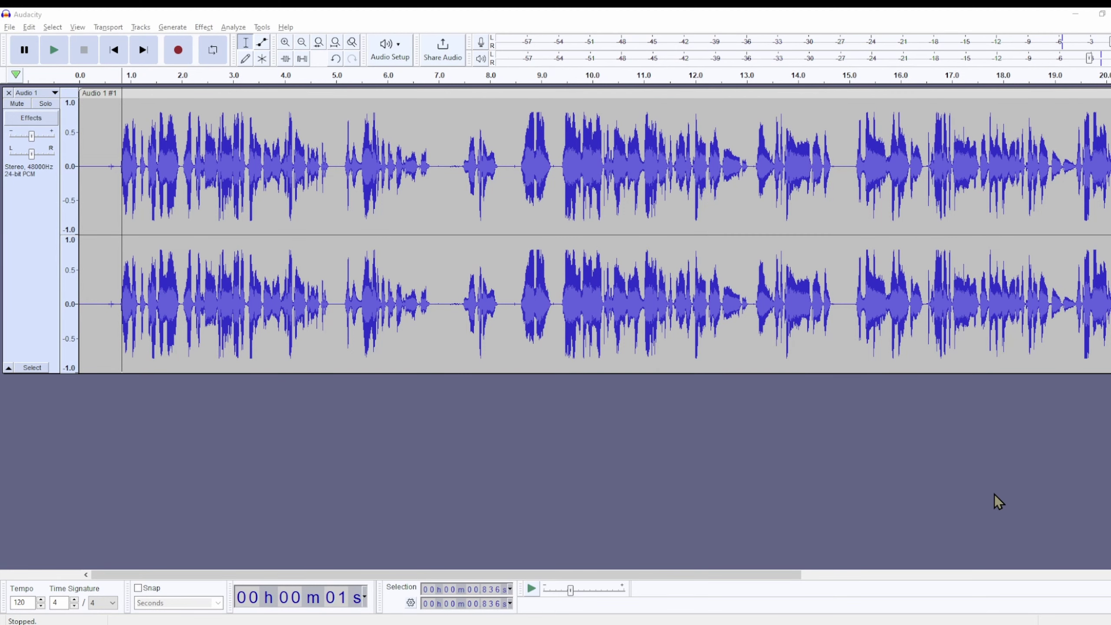
Switch to the Audacity window with the unedited recording, play it from about 0.8 s, and stop playback.
left_click(999, 502)
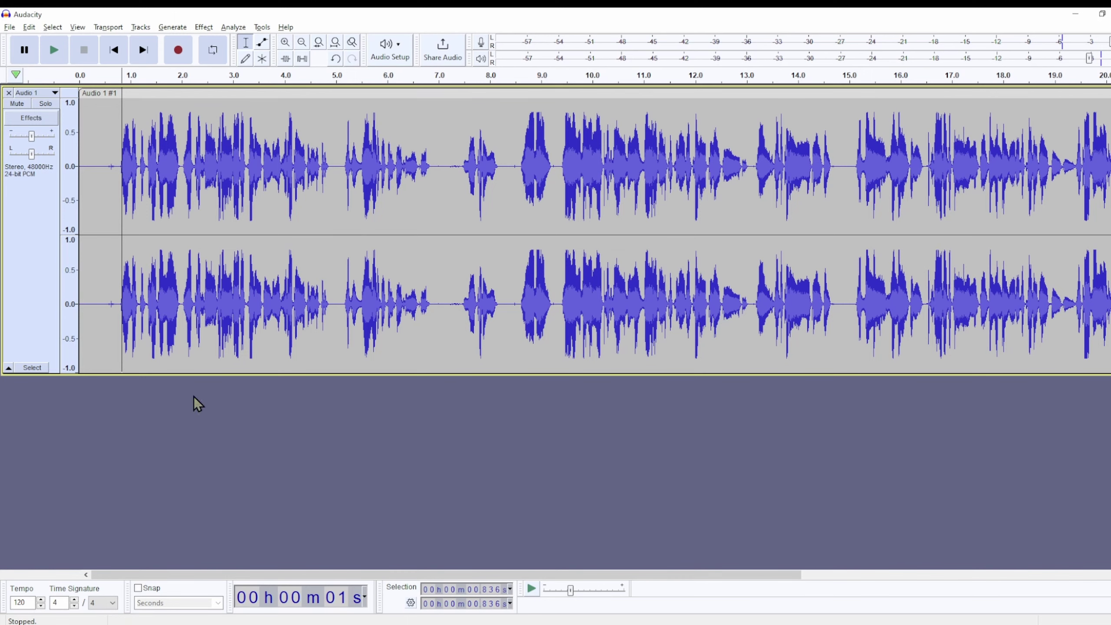
key("alt+Tab")
key("alt+Tab")
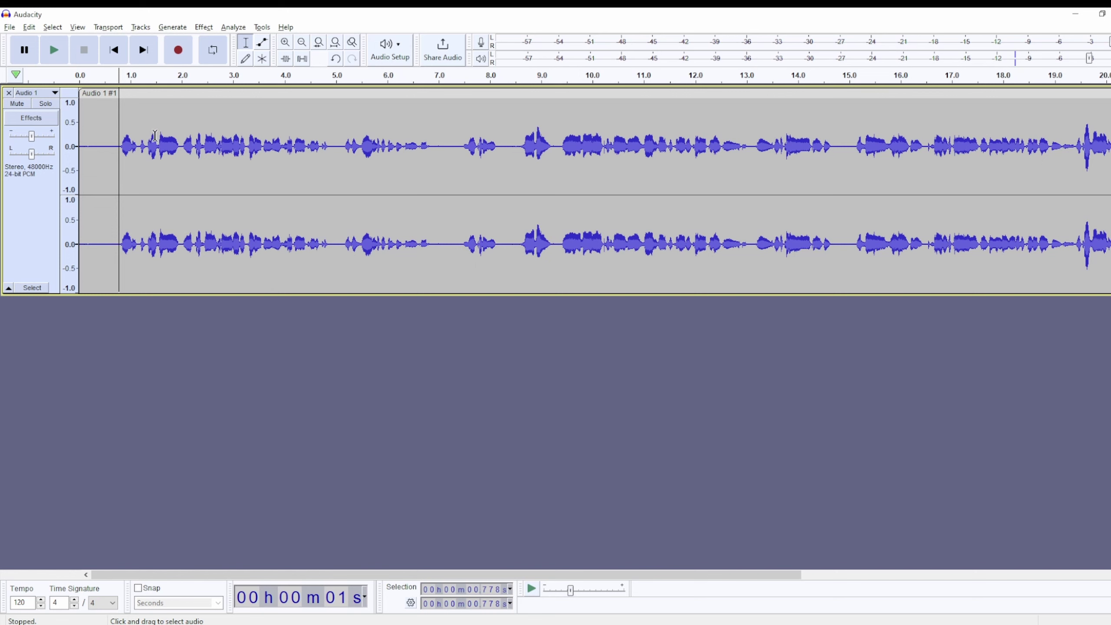
left_click(57, 56)
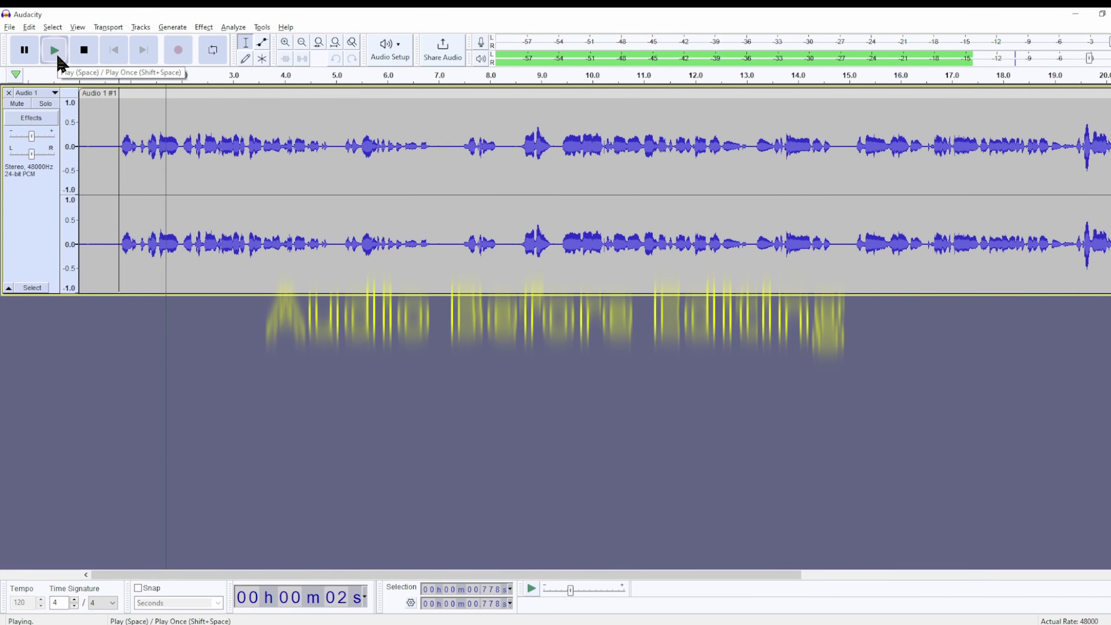
left_click(84, 56)
Switch back to the Audacity window with the edited clip, play it from about 0.8 s to compare, and stop playback.
key("alt+Tab")
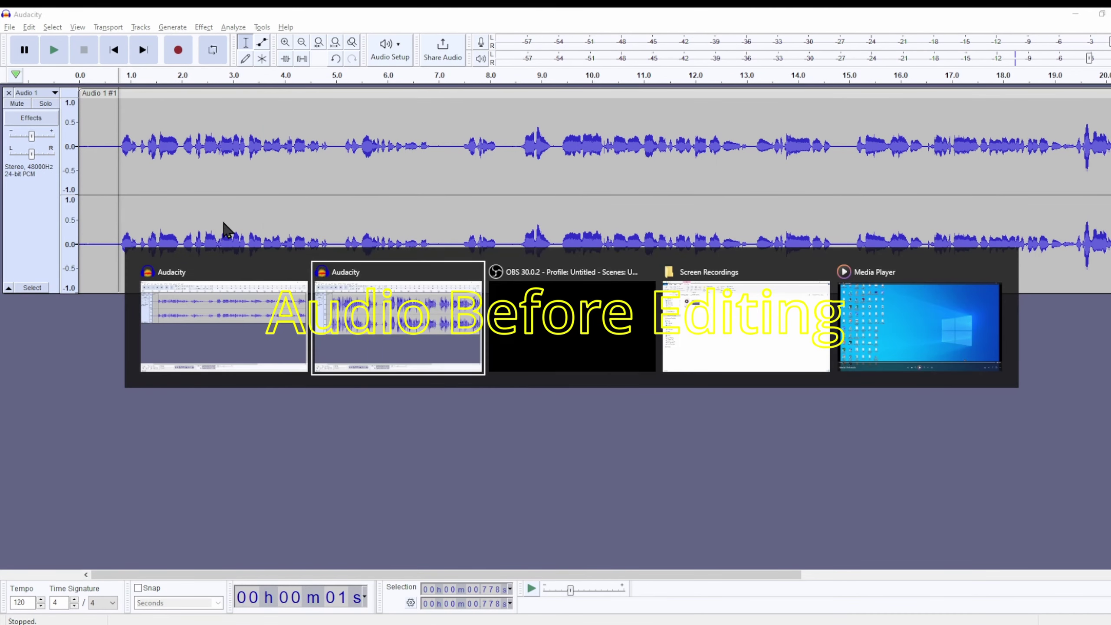
key("alt+Tab")
key("alt+Tab")
key("alt+Tab")
key("alt+Tab")
key("alt+Tab")
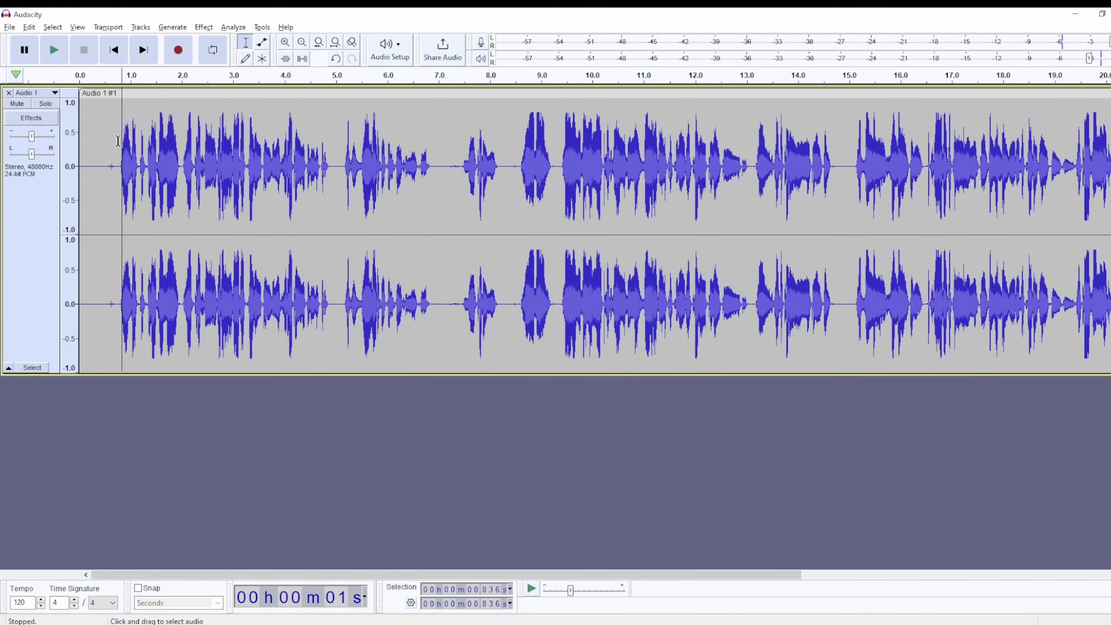
left_click(55, 50)
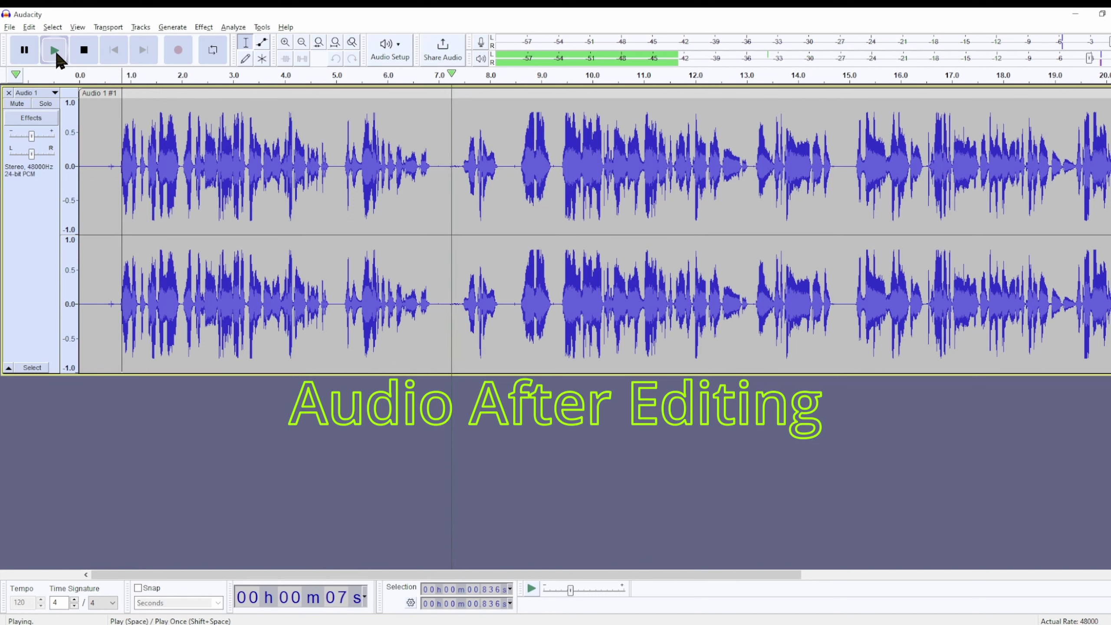
left_click(56, 52)
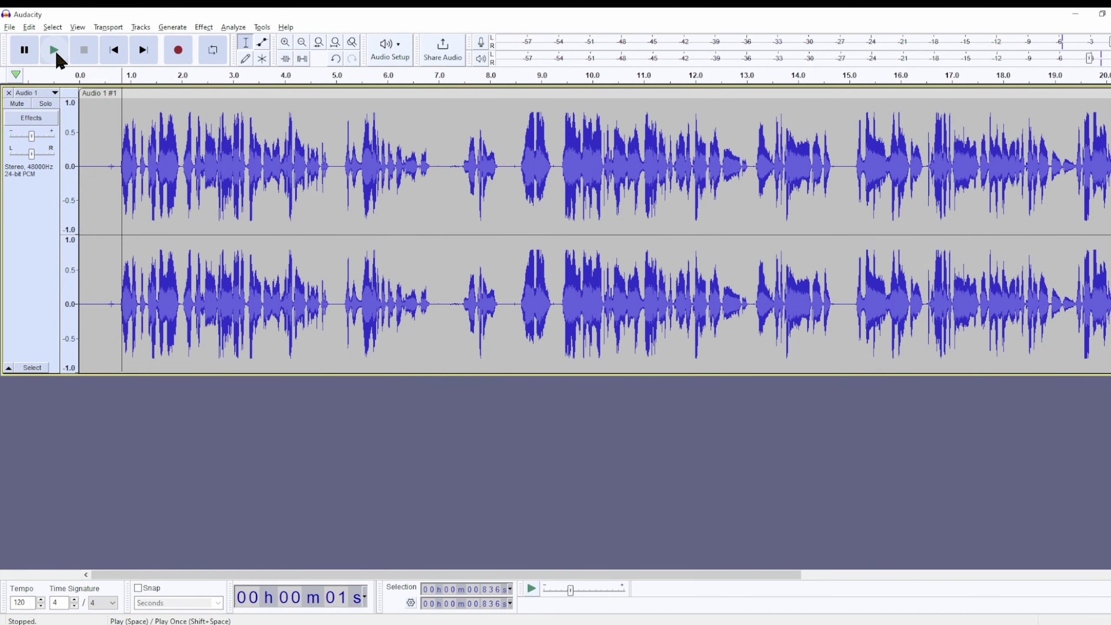